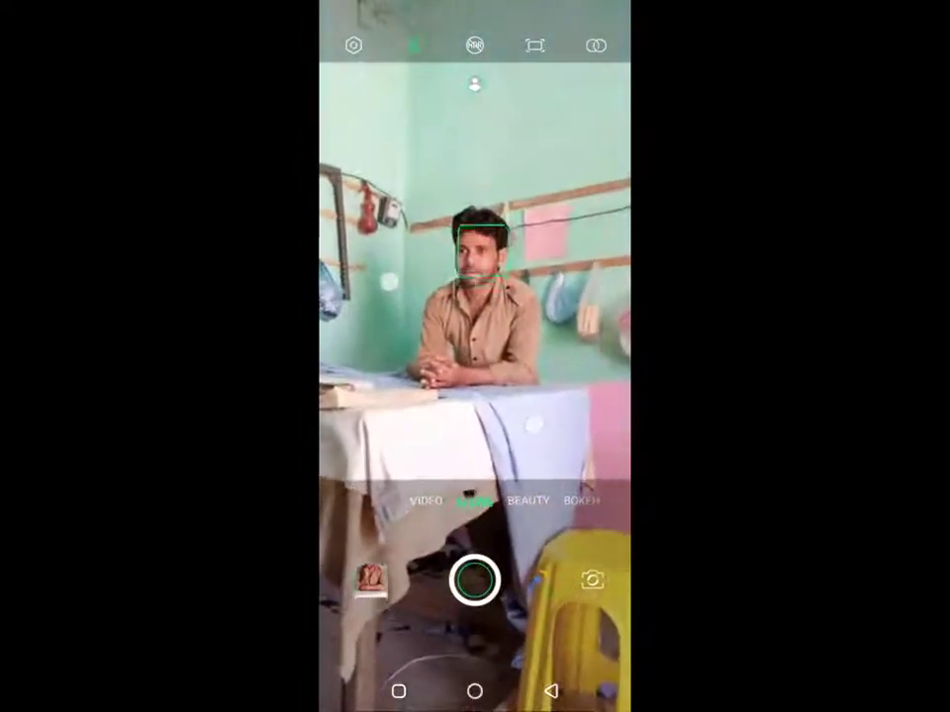
Step: Zoom to about 2.5x on the seated man and take two portrait photos
{"action": "scroll", "coordinate": [462, 353], "scroll_direction": "up", "scroll_amount": 5}
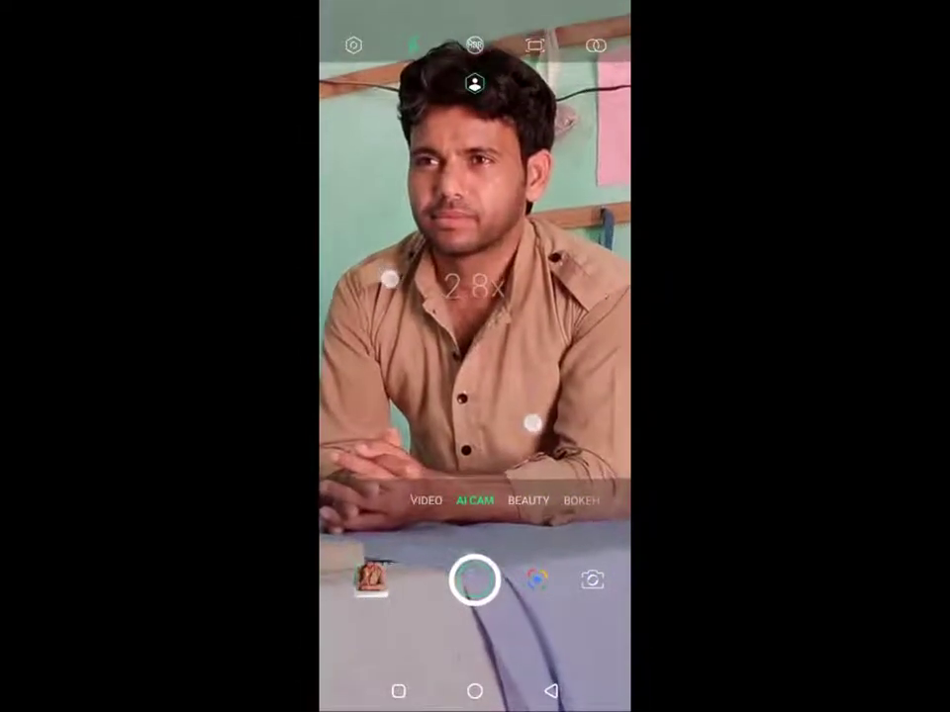
{"action": "scroll", "coordinate": [462, 354], "scroll_direction": "down", "scroll_amount": 2}
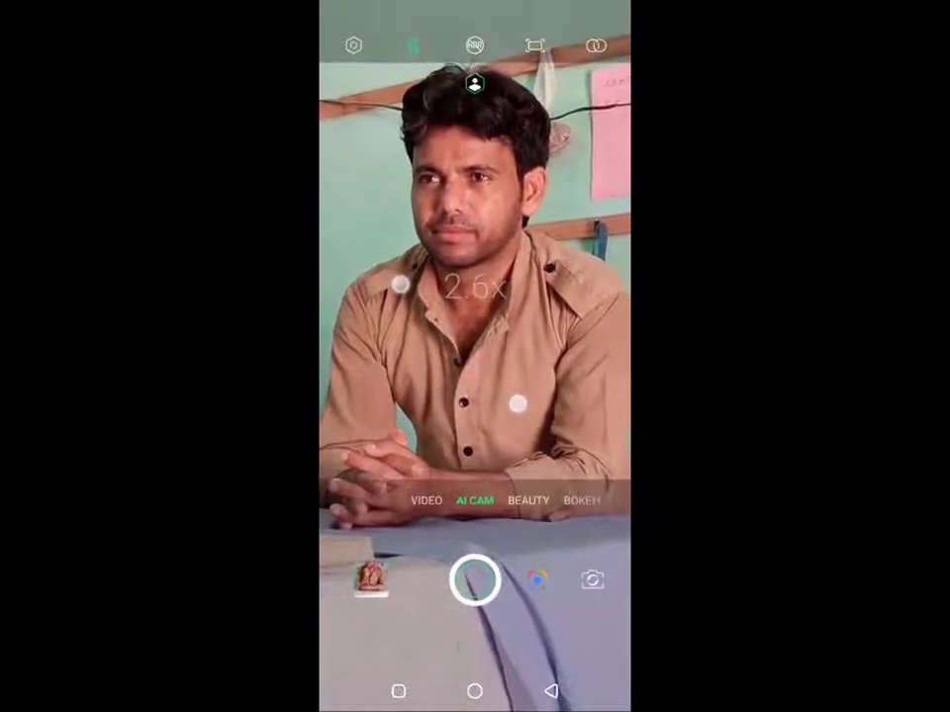
{"action": "scroll", "coordinate": [460, 343], "scroll_direction": "down", "scroll_amount": 1}
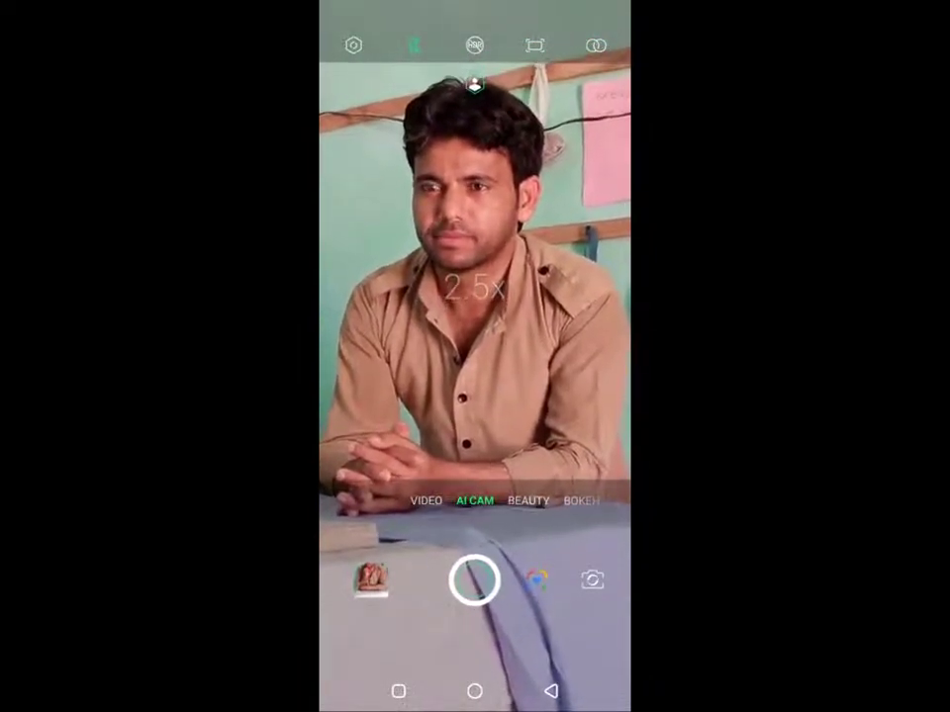
{"action": "left_click", "coordinate": [475, 579]}
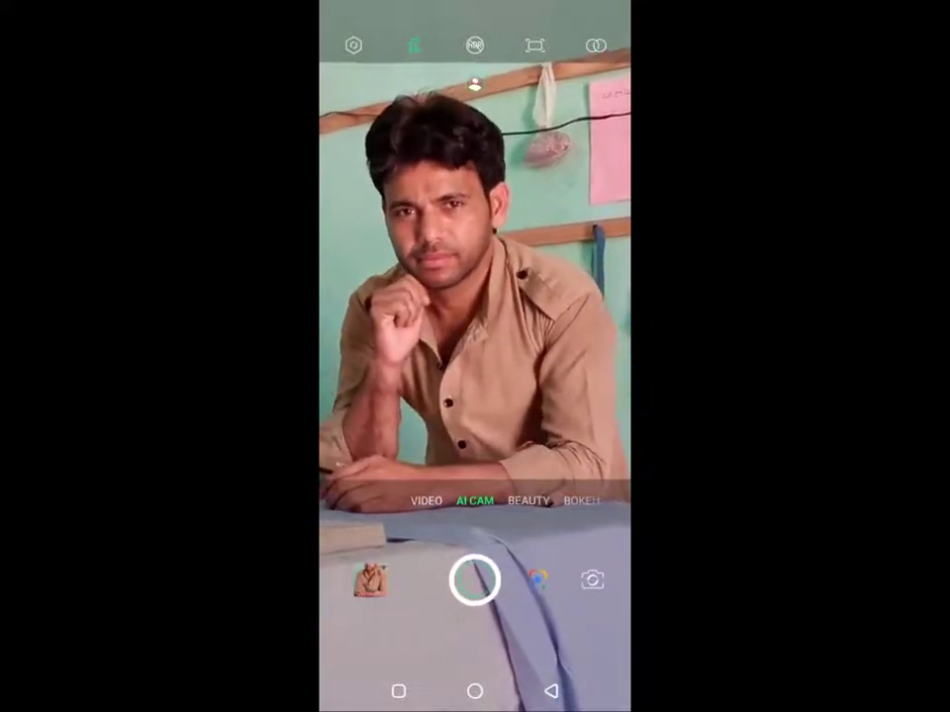
{"action": "left_click", "coordinate": [474, 578]}
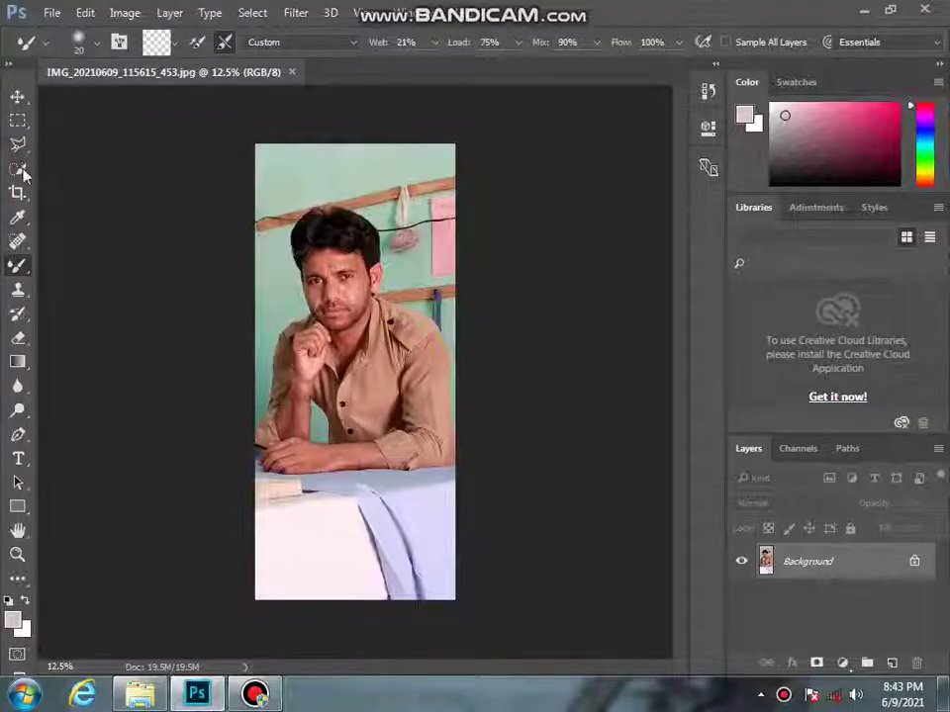
Step: Quick-select the man, his arms and shirt, the white table and the blue cloth
{"action": "left_click", "coordinate": [18, 169]}
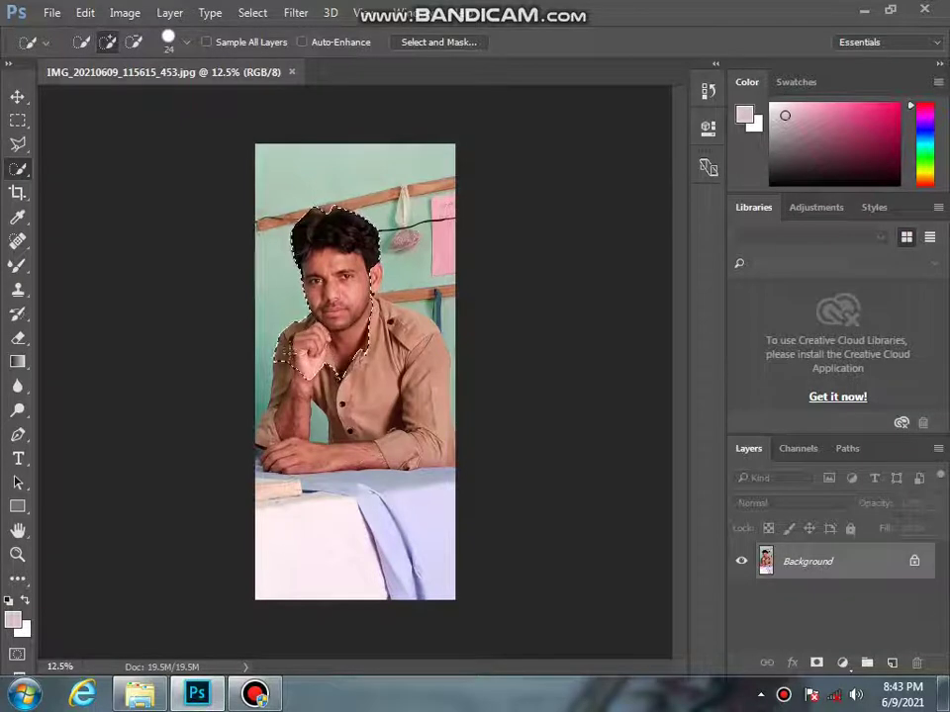
{"action": "left_click_drag", "start_coordinate": [283, 354], "coordinate": [257, 440]}
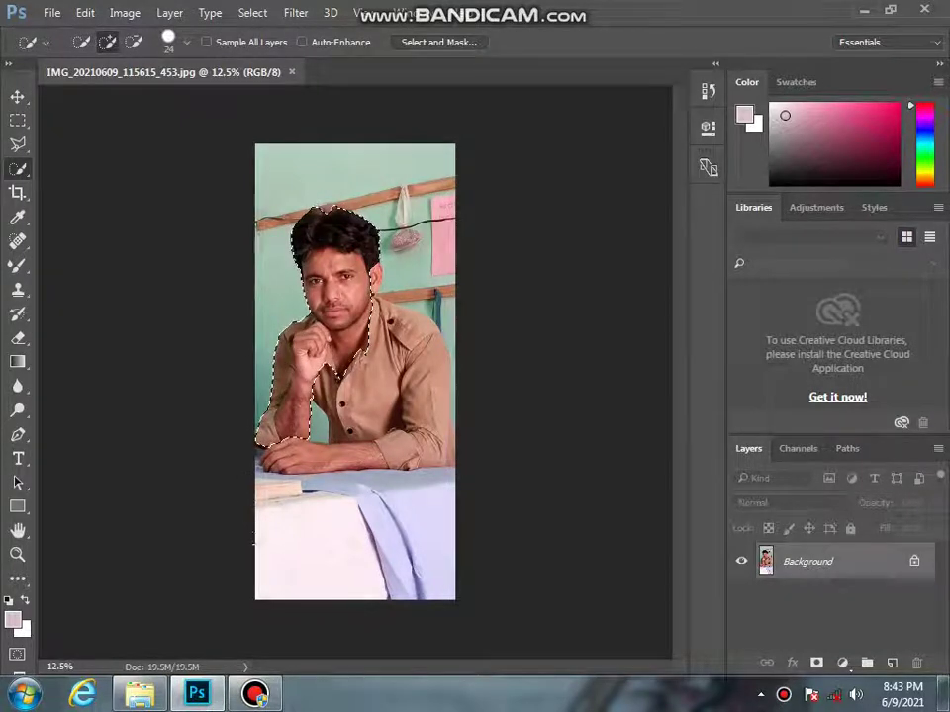
{"action": "mouse_move", "coordinate": [255, 544]}
{"action": "left_mouse_down"}
{"action": "mouse_move", "coordinate": [292, 564]}
{"action": "mouse_move", "coordinate": [376, 573]}
{"action": "left_mouse_up"}
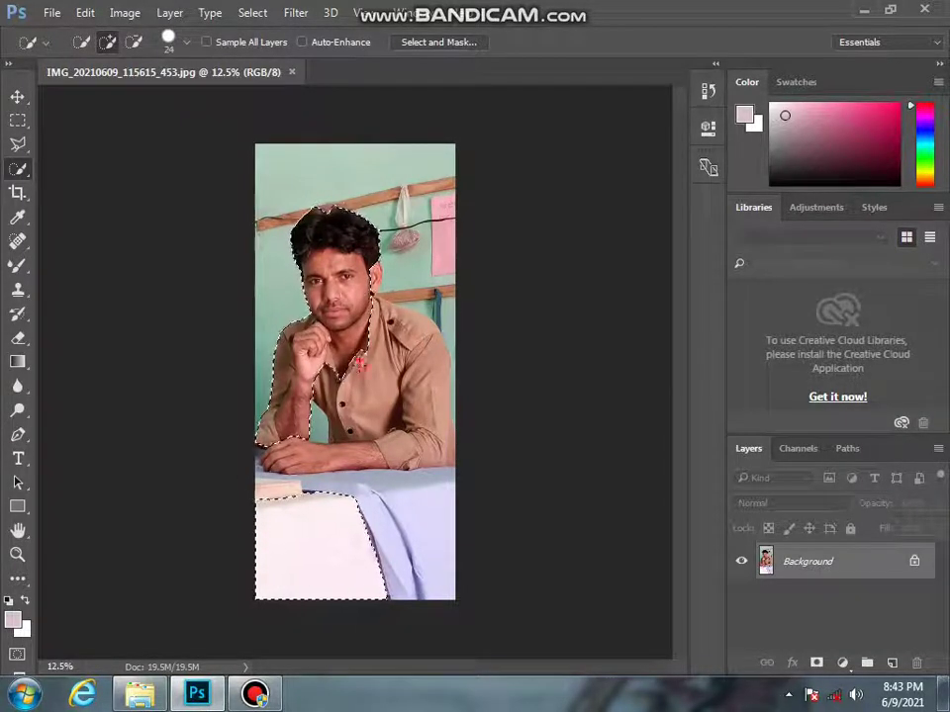
{"action": "left_click_drag", "start_coordinate": [360, 365], "coordinate": [391, 436]}
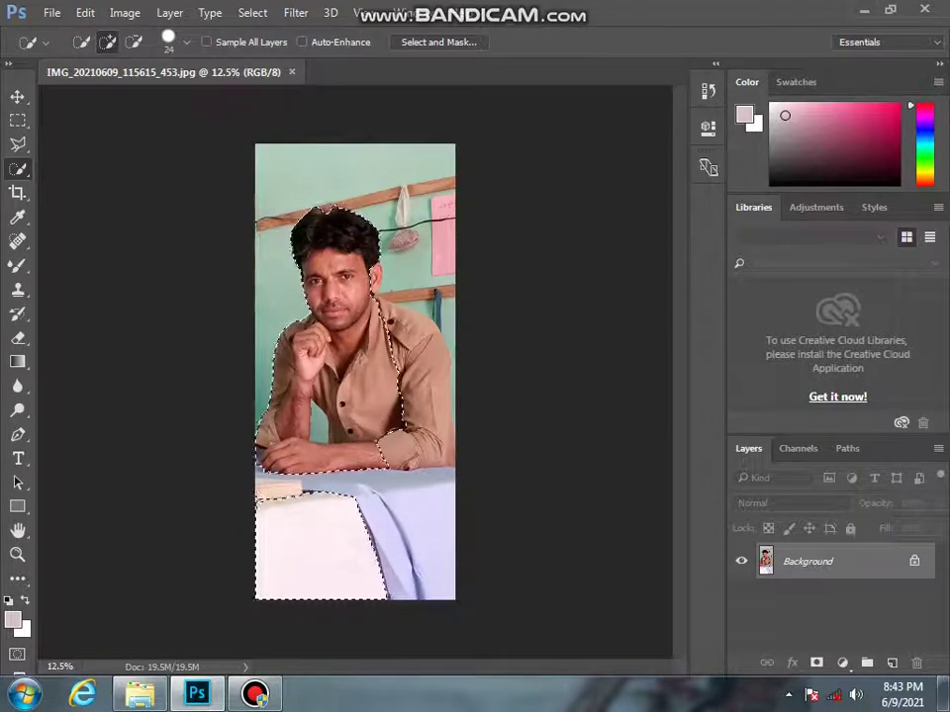
{"action": "left_click_drag", "start_coordinate": [276, 515], "coordinate": [336, 482]}
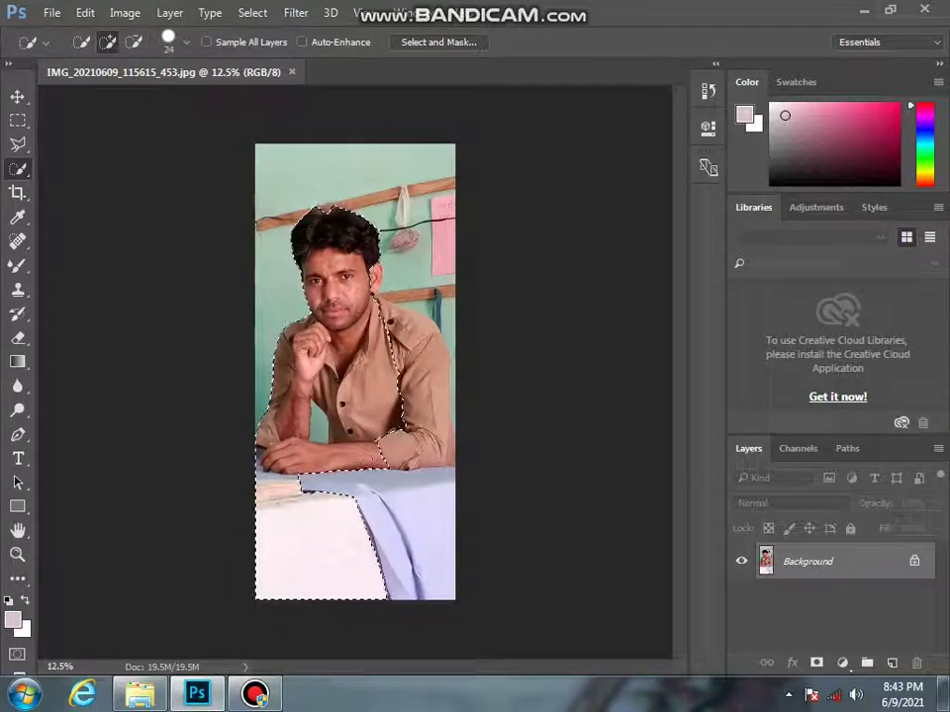
{"action": "left_click", "coordinate": [442, 512]}
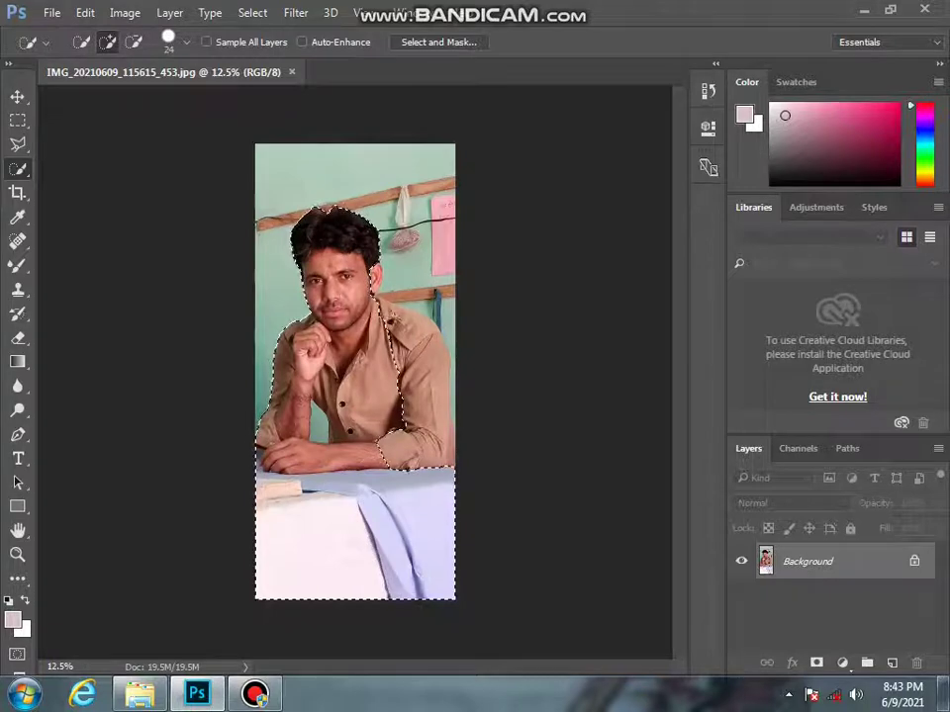
{"action": "left_click_drag", "start_coordinate": [340, 395], "coordinate": [341, 371]}
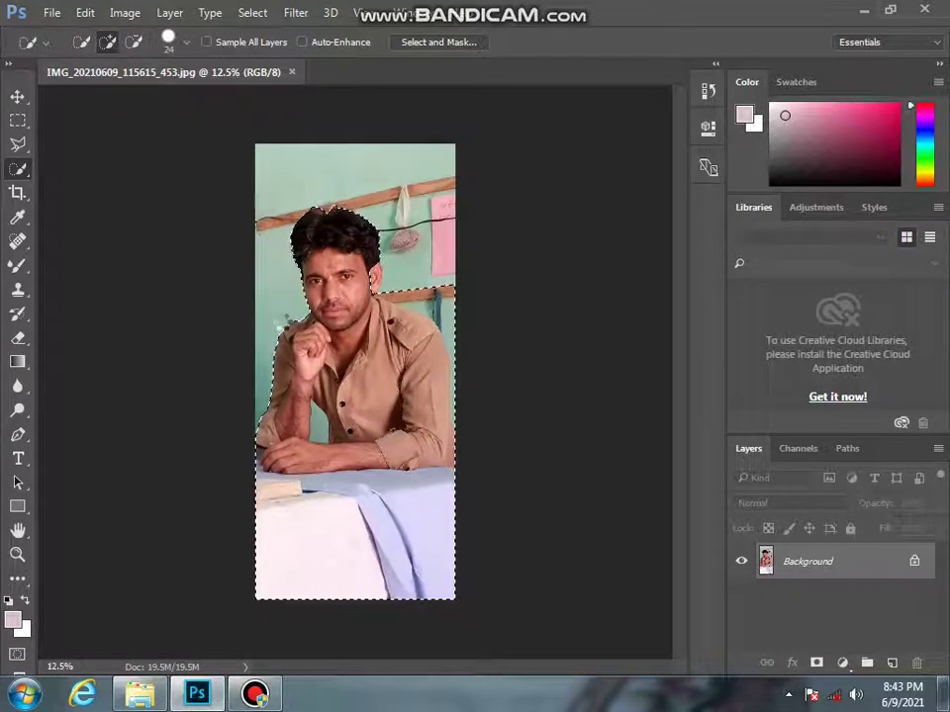
{"action": "scroll", "coordinate": [282, 258], "scroll_direction": "up", "scroll_amount": 1}
Step: Subtract the teal wall beside the ear and along the lower shoulder from the selection
{"action": "scroll", "coordinate": [430, 267], "scroll_direction": "up", "scroll_amount": 1}
{"action": "scroll", "coordinate": [434, 263], "scroll_direction": "up", "scroll_amount": 1}
{"action": "scroll", "coordinate": [405, 342], "scroll_direction": "up", "scroll_amount": 2}
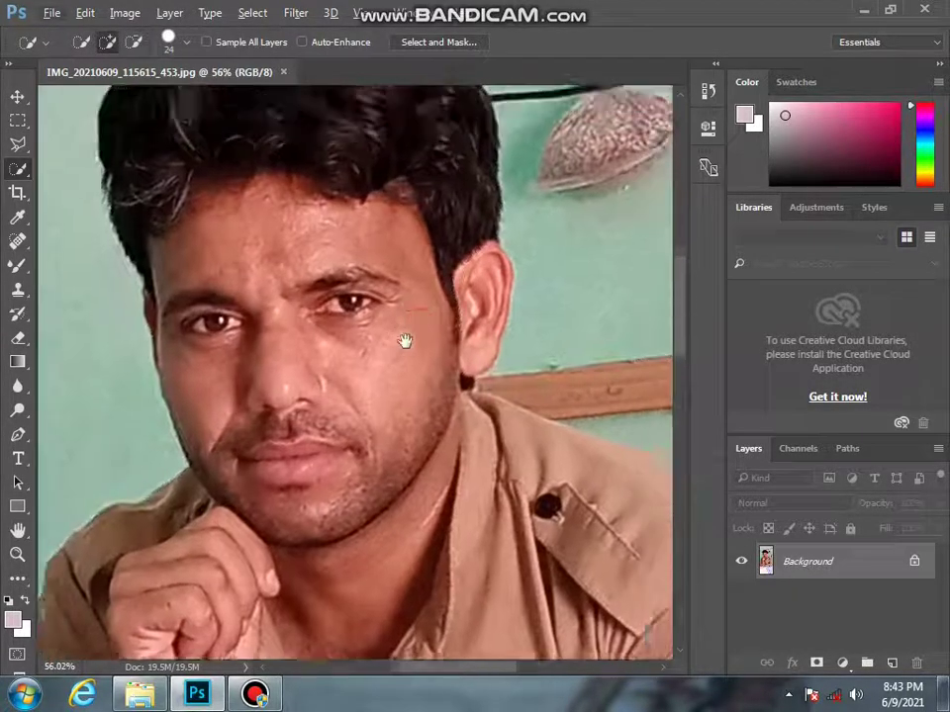
{"action": "scroll", "coordinate": [405, 341], "scroll_direction": "up", "scroll_amount": 1}
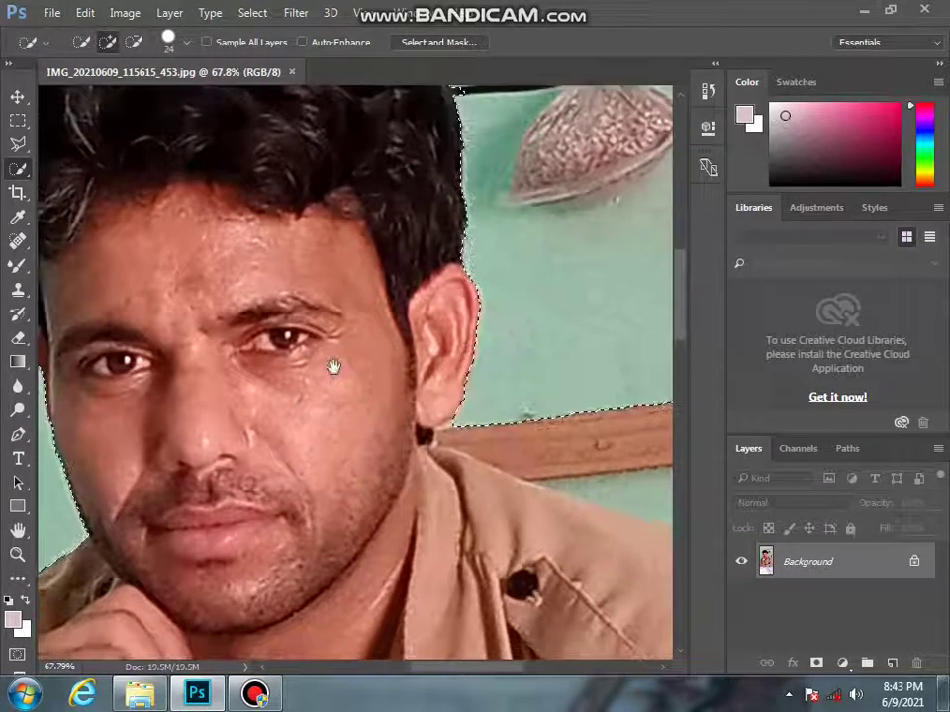
{"action": "left_click_drag", "start_coordinate": [333, 368], "coordinate": [110, 131]}
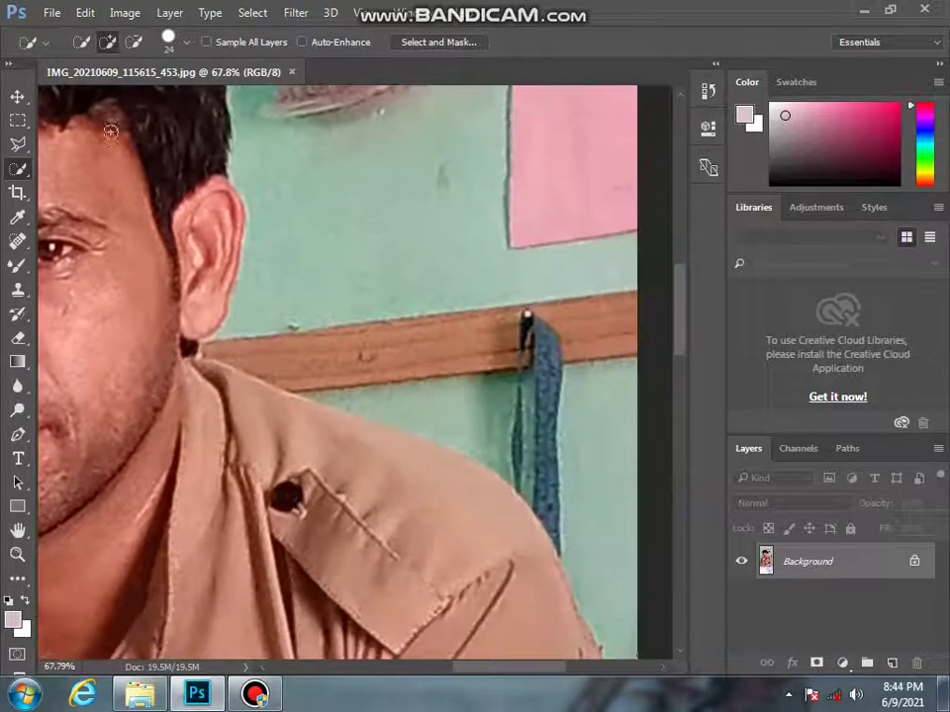
{"action": "left_click", "coordinate": [227, 348], "text": "alt"}
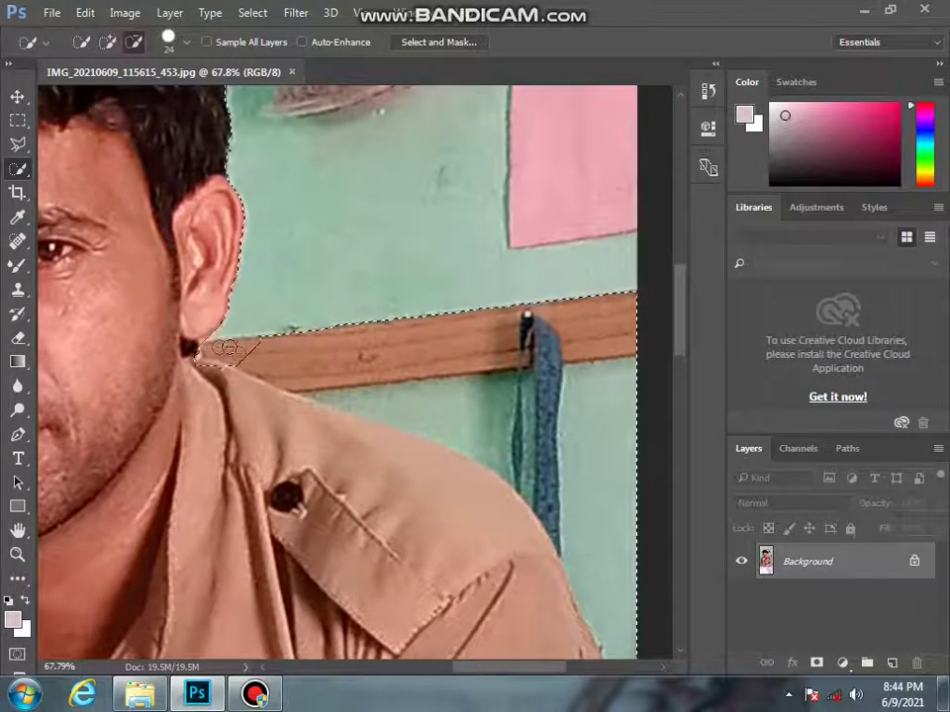
{"action": "mouse_move", "coordinate": [226, 347]}
{"action": "left_mouse_down"}
{"action": "mouse_move", "coordinate": [492, 454]}
{"action": "mouse_move", "coordinate": [486, 398]}
{"action": "mouse_move", "coordinate": [392, 318]}
{"action": "left_mouse_up"}
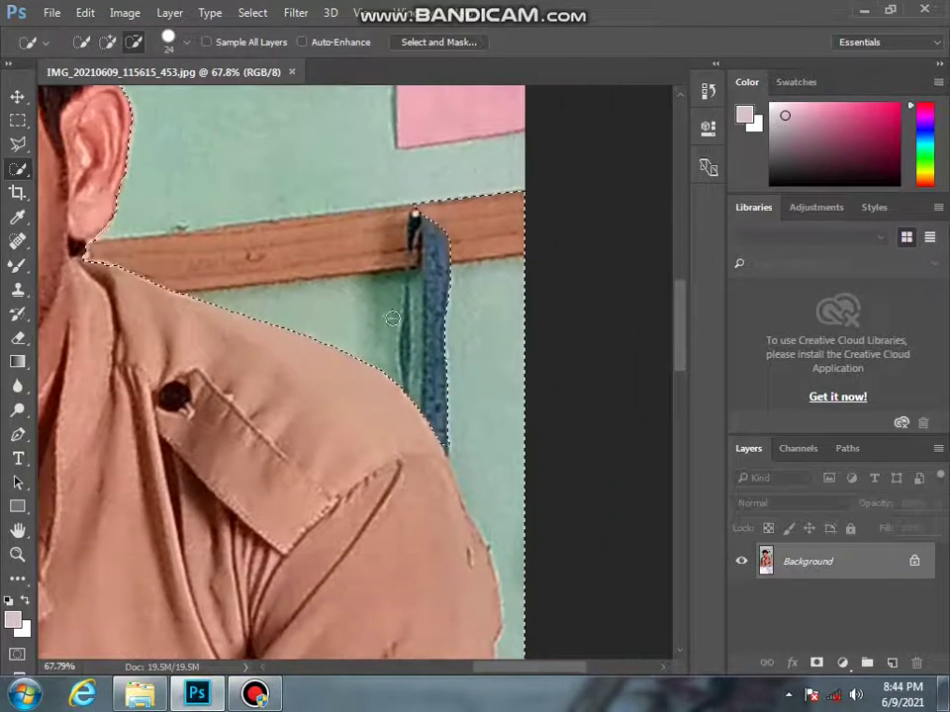
{"action": "left_click_drag", "start_coordinate": [467, 388], "coordinate": [389, 204]}
{"action": "left_click_drag", "start_coordinate": [441, 371], "coordinate": [436, 604]}
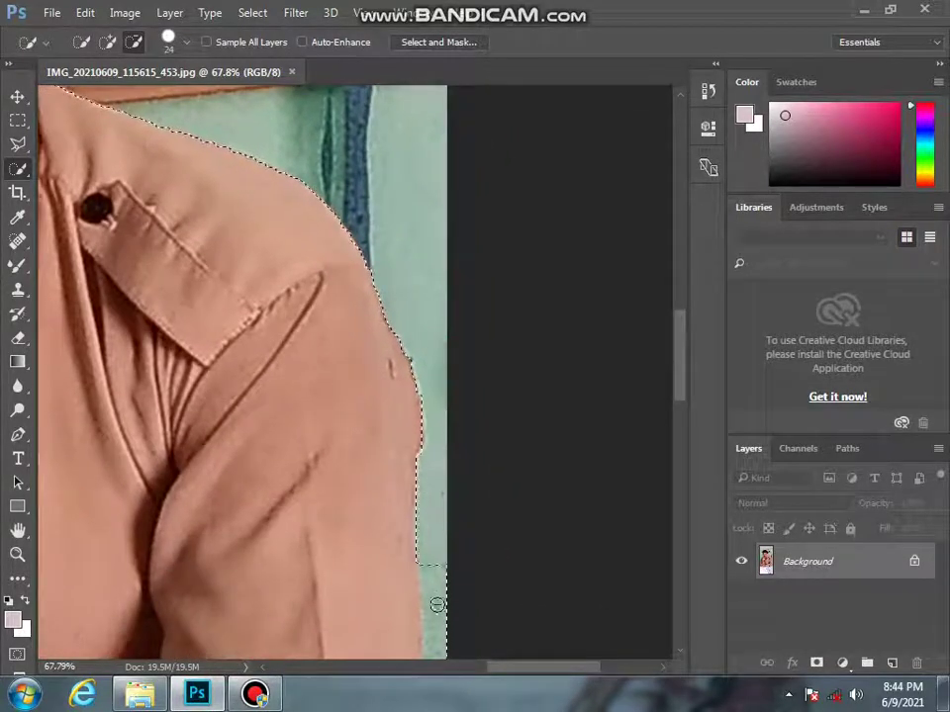
{"action": "mouse_move", "coordinate": [441, 504]}
{"action": "left_mouse_down"}
{"action": "mouse_move", "coordinate": [408, 336]}
{"action": "mouse_move", "coordinate": [403, 451]}
{"action": "mouse_move", "coordinate": [413, 555]}
{"action": "left_mouse_up"}
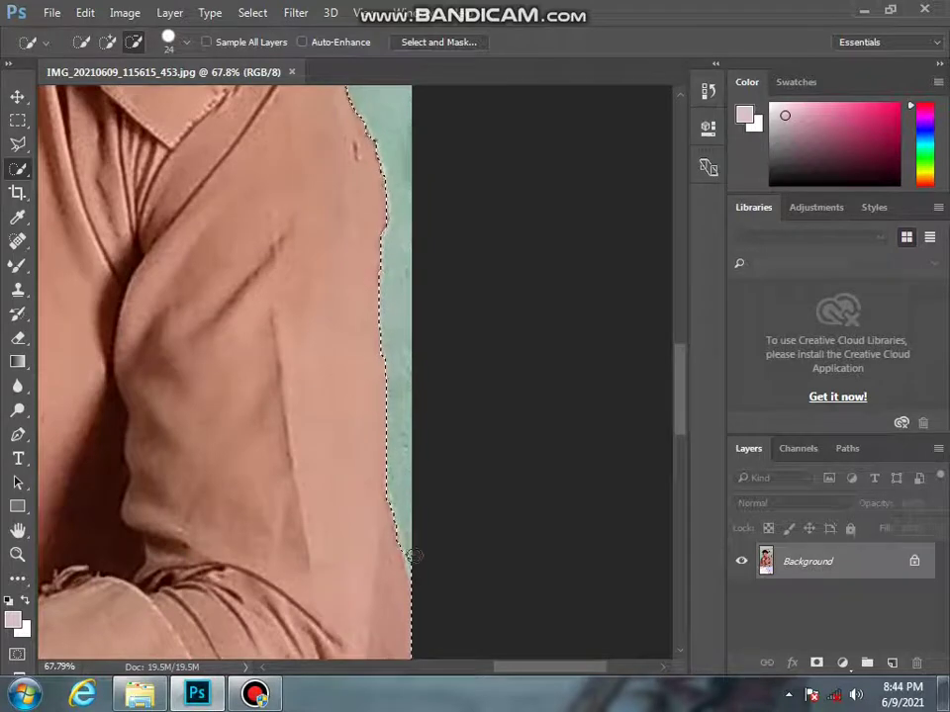
Step: Remove the teal gap beside the arm, then mask out everything outside the selection
{"action": "left_click_drag", "start_coordinate": [239, 298], "coordinate": [328, 451]}
{"action": "mouse_move", "coordinate": [69, 156]}
{"action": "left_mouse_down"}
{"action": "mouse_move", "coordinate": [256, 361]}
{"action": "mouse_move", "coordinate": [276, 444]}
{"action": "left_mouse_up"}
{"action": "left_click_drag", "start_coordinate": [173, 301], "coordinate": [303, 425]}
{"action": "left_click_drag", "start_coordinate": [193, 360], "coordinate": [253, 374]}
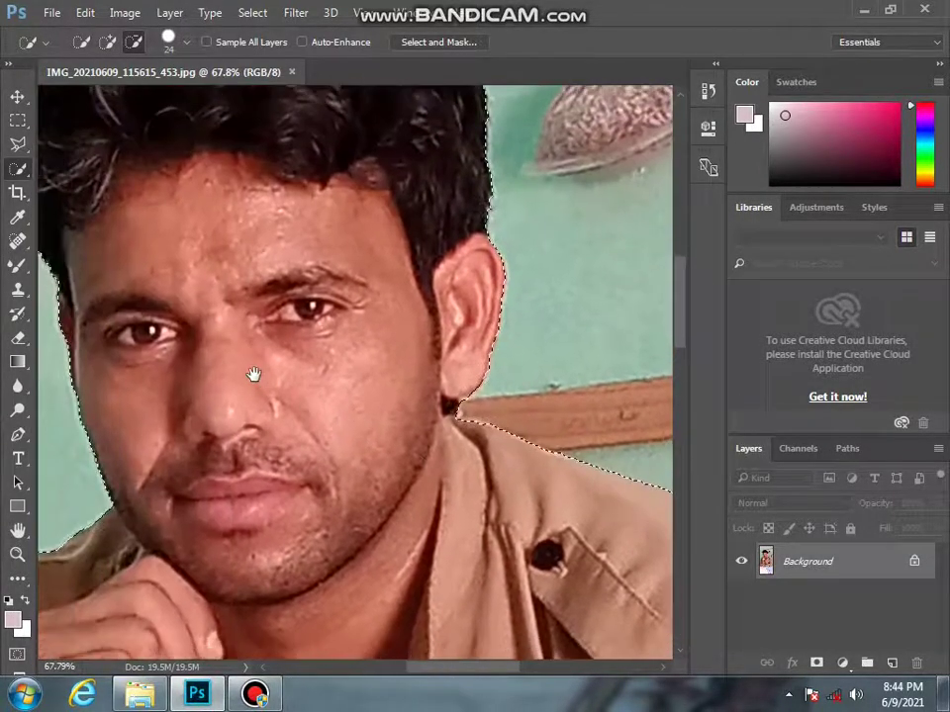
{"action": "scroll", "coordinate": [253, 374], "scroll_direction": "down", "scroll_amount": 1}
{"action": "scroll", "coordinate": [251, 370], "scroll_direction": "down", "scroll_amount": 3}
{"action": "scroll", "coordinate": [249, 365], "scroll_direction": "down", "scroll_amount": 2}
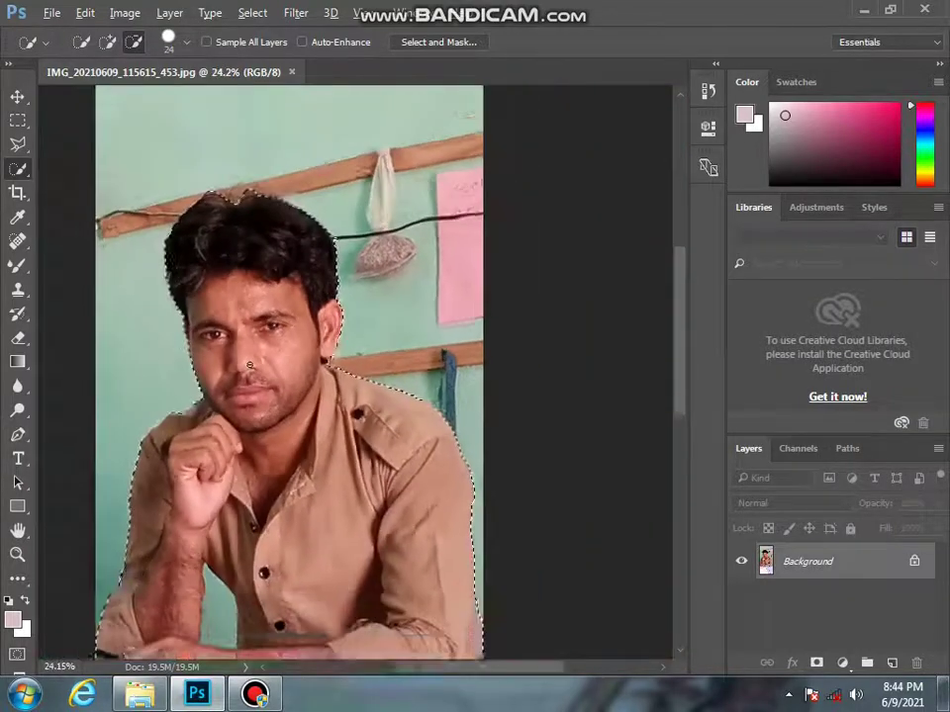
{"action": "scroll", "coordinate": [250, 365], "scroll_direction": "down", "scroll_amount": 2}
{"action": "scroll", "coordinate": [248, 416], "scroll_direction": "up", "scroll_amount": 3}
{"action": "scroll", "coordinate": [243, 470], "scroll_direction": "up", "scroll_amount": 3}
{"action": "mouse_move", "coordinate": [243, 470]}
{"action": "left_mouse_down"}
{"action": "mouse_move", "coordinate": [219, 313]}
{"action": "mouse_move", "coordinate": [224, 278]}
{"action": "left_mouse_up"}
{"action": "left_click_drag", "start_coordinate": [183, 435], "coordinate": [193, 554]}
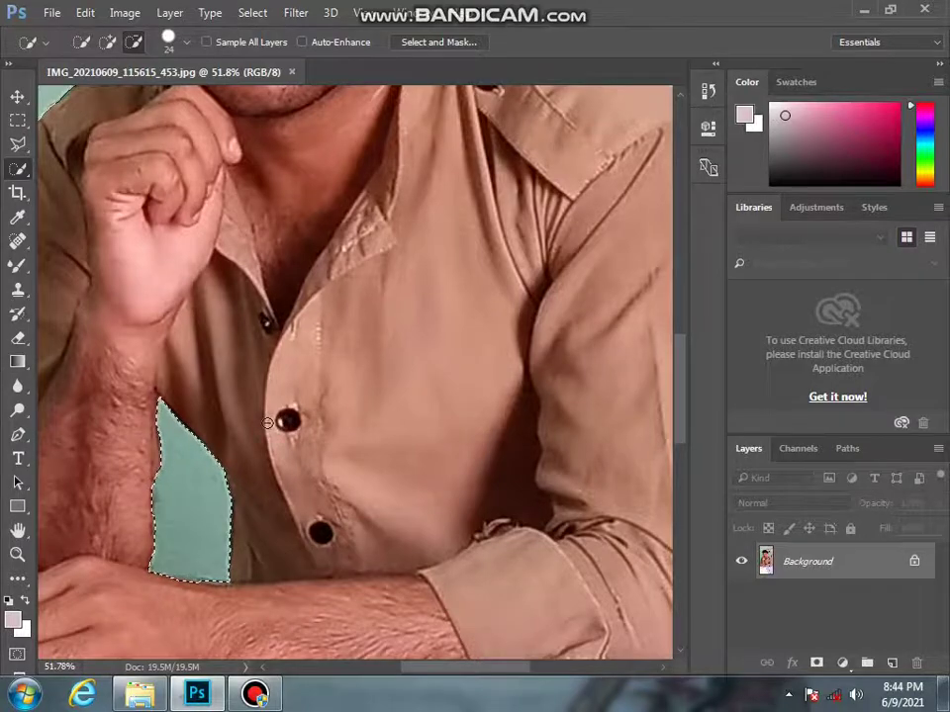
{"action": "scroll", "coordinate": [268, 423], "scroll_direction": "down", "scroll_amount": 2}
{"action": "scroll", "coordinate": [267, 424], "scroll_direction": "down", "scroll_amount": 5}
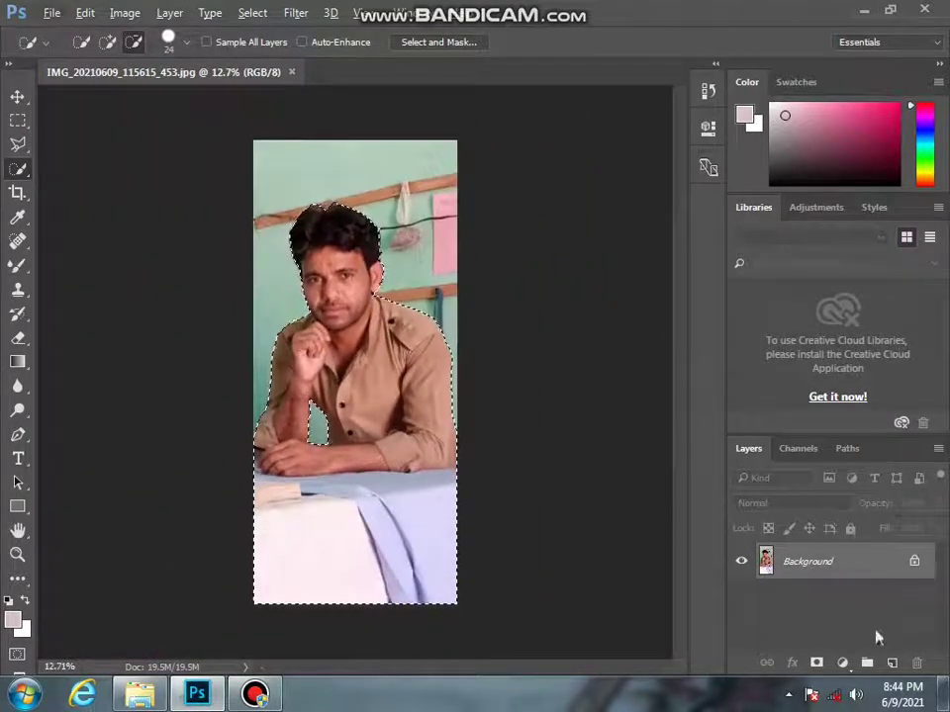
{"action": "left_click", "coordinate": [816, 662]}
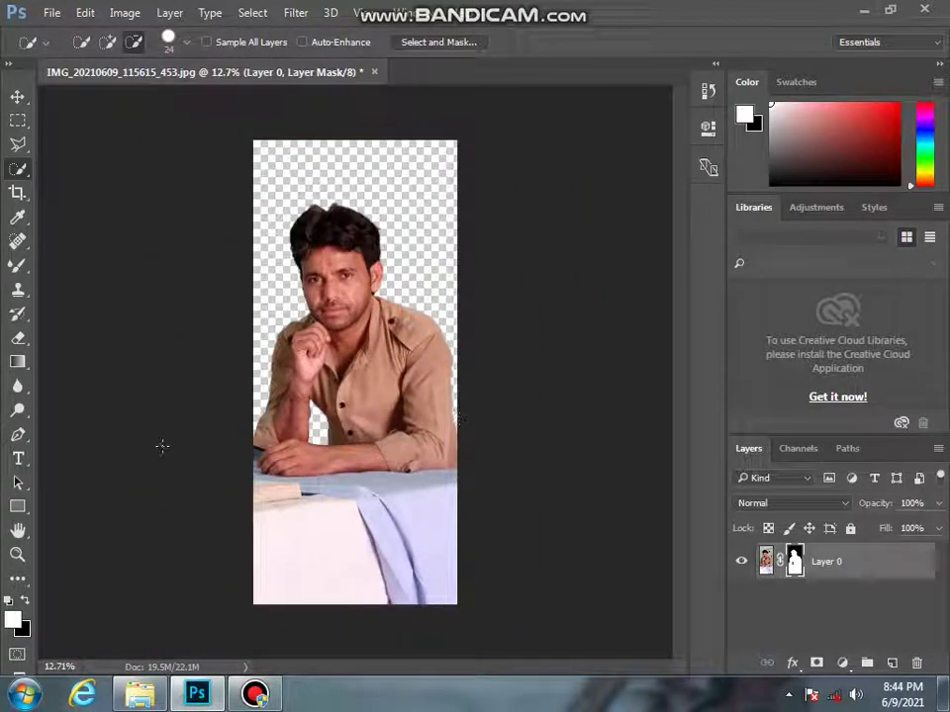
Step: Drag a dark background photo from the E: photo folder into Photoshop
{"action": "left_click", "coordinate": [139, 695]}
{"action": "left_click", "coordinate": [79, 568]}
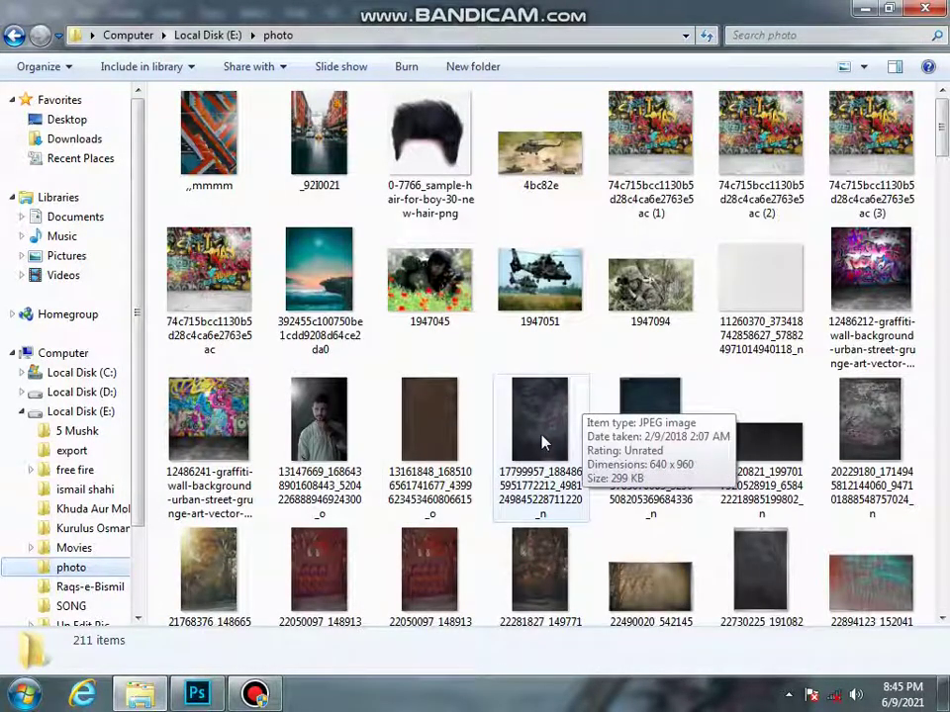
{"action": "mouse_move", "coordinate": [547, 440]}
{"action": "left_mouse_down"}
{"action": "mouse_move", "coordinate": [219, 701]}
{"action": "mouse_move", "coordinate": [336, 455]}
{"action": "left_mouse_up"}
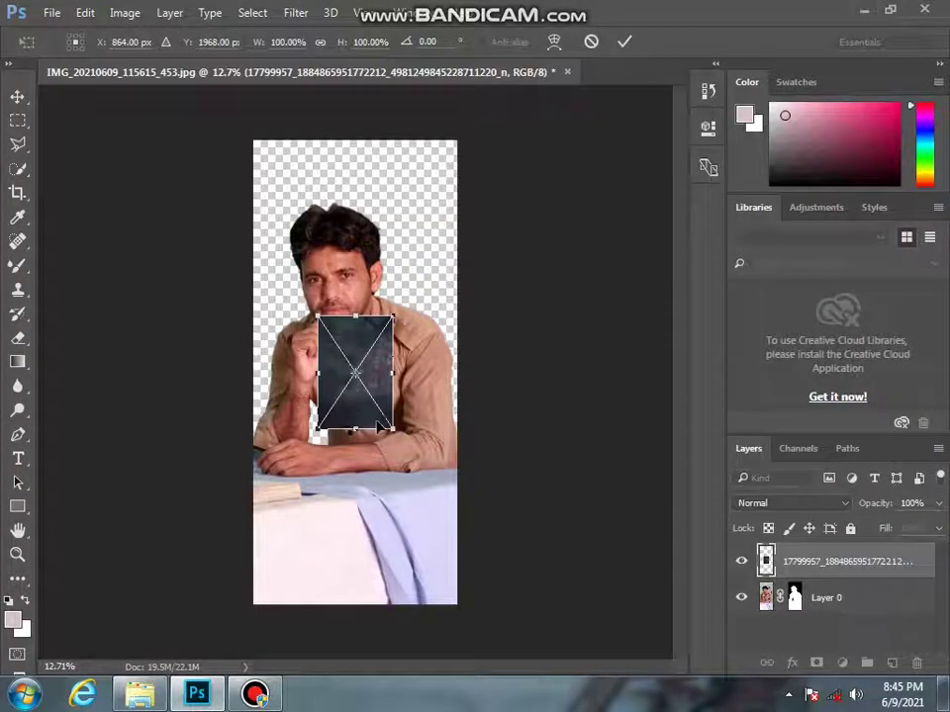
Step: Stretch the dark texture over the canvas and move the man's layer above it
{"action": "left_click_drag", "start_coordinate": [399, 432], "coordinate": [471, 484]}
{"action": "mouse_move", "coordinate": [425, 455]}
{"action": "left_mouse_down"}
{"action": "mouse_move", "coordinate": [368, 358]}
{"action": "mouse_move", "coordinate": [502, 488]}
{"action": "left_mouse_up"}
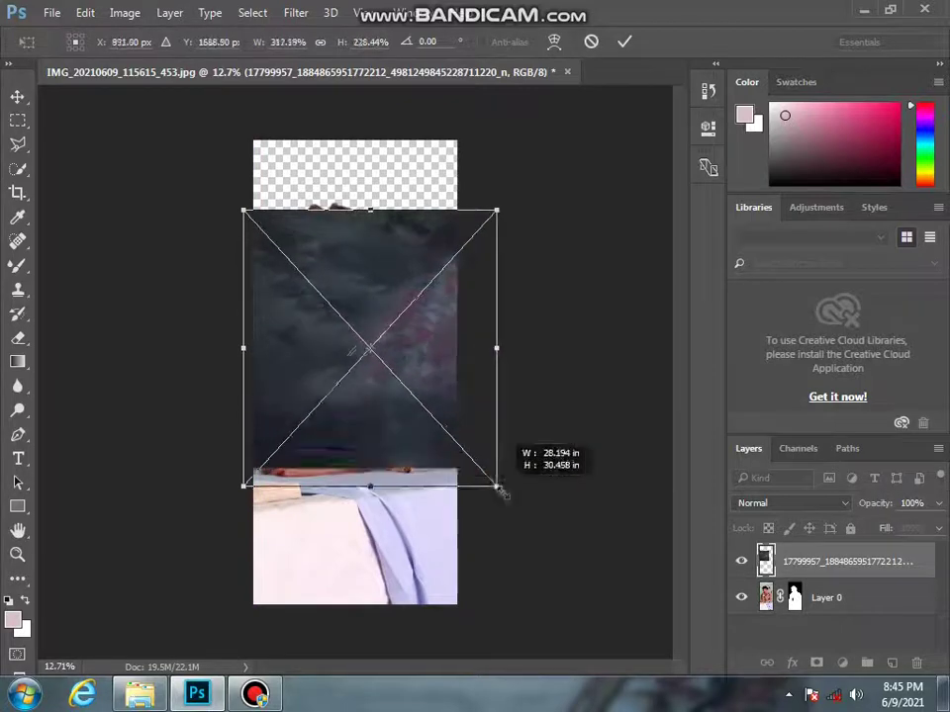
{"action": "mouse_move", "coordinate": [454, 428]}
{"action": "left_mouse_down"}
{"action": "mouse_move", "coordinate": [427, 383]}
{"action": "mouse_move", "coordinate": [427, 359]}
{"action": "mouse_move", "coordinate": [524, 481]}
{"action": "left_mouse_up"}
{"action": "left_click", "coordinate": [624, 41]}
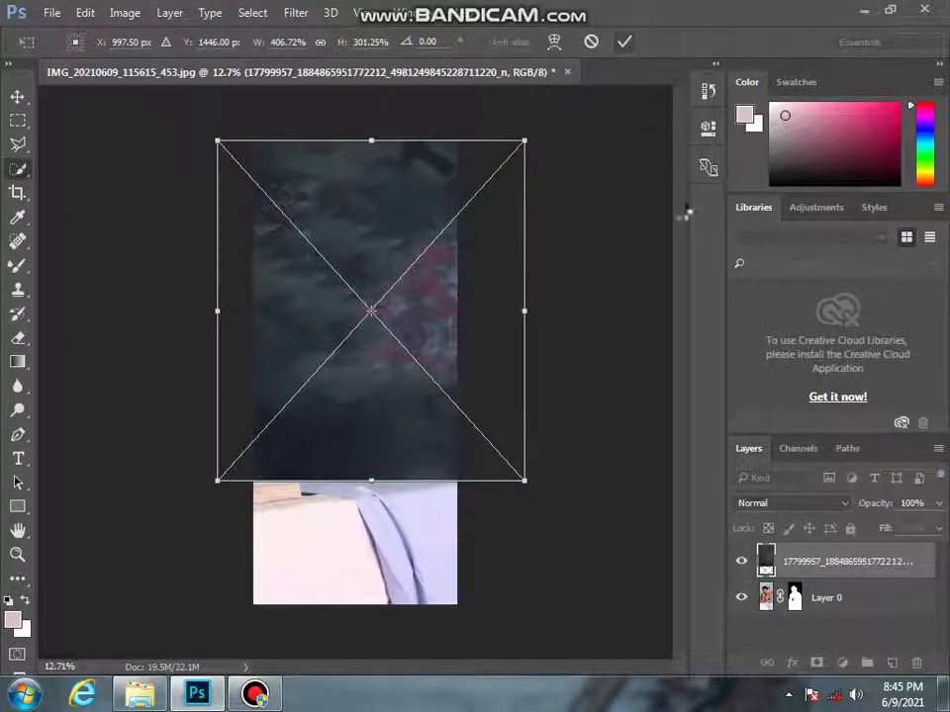
{"action": "key", "text": "w"}
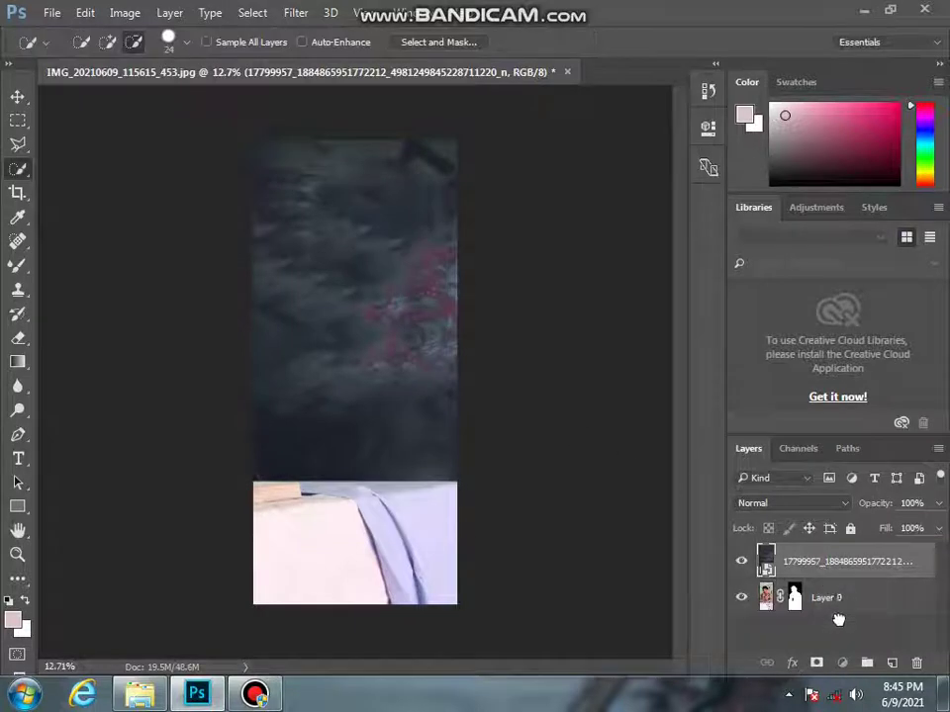
{"action": "left_click_drag", "start_coordinate": [838, 619], "coordinate": [838, 556]}
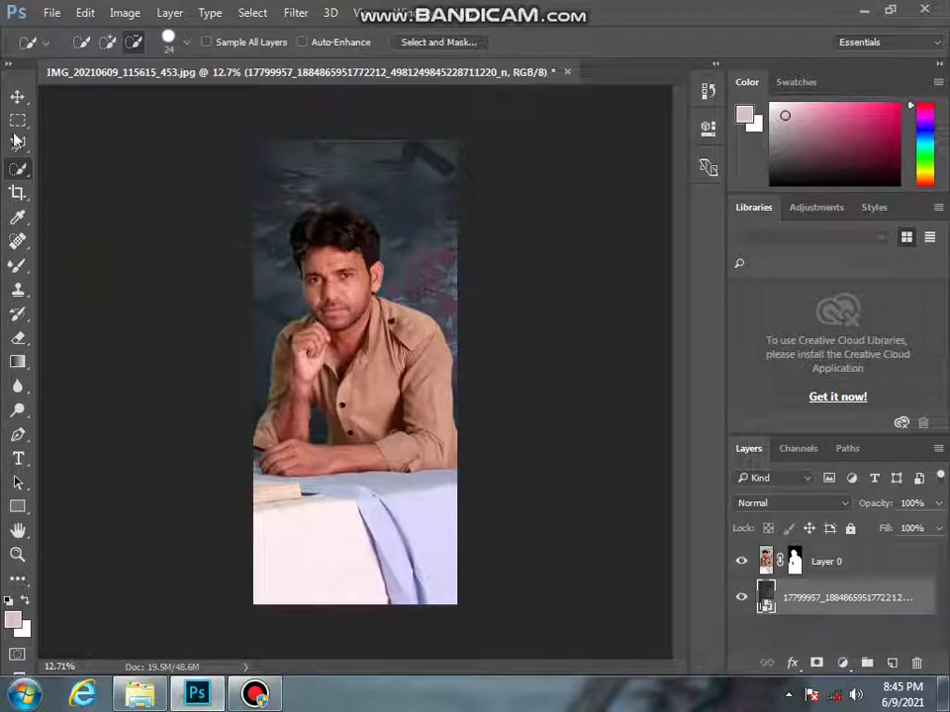
{"action": "left_click", "coordinate": [832, 563]}
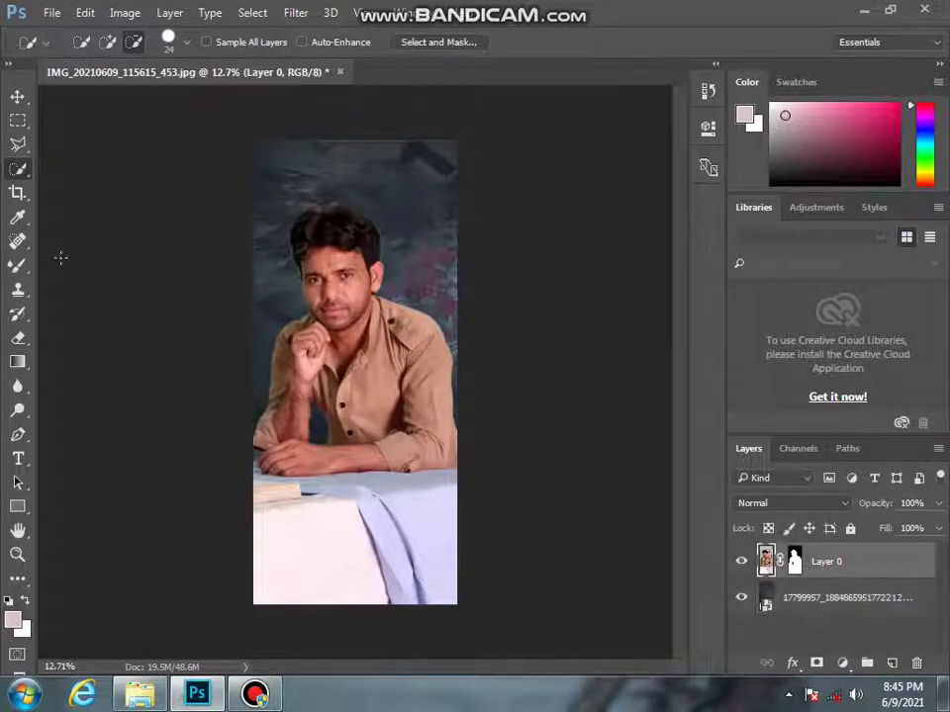
Step: Crop the bottom of the picture to just above the table
{"action": "left_click", "coordinate": [16, 194]}
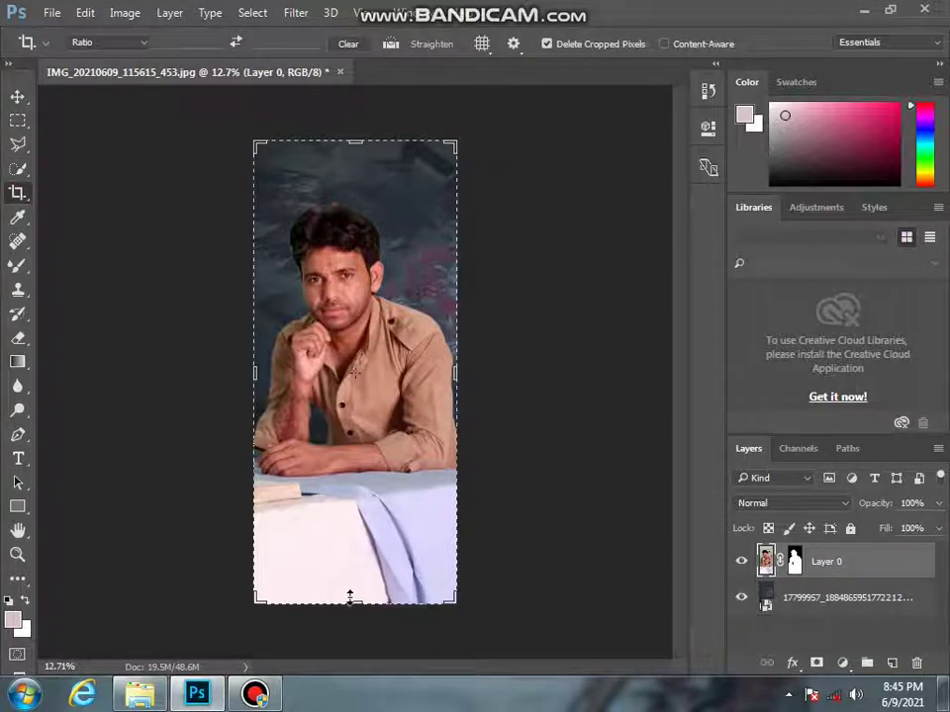
{"action": "left_click_drag", "start_coordinate": [349, 596], "coordinate": [350, 547]}
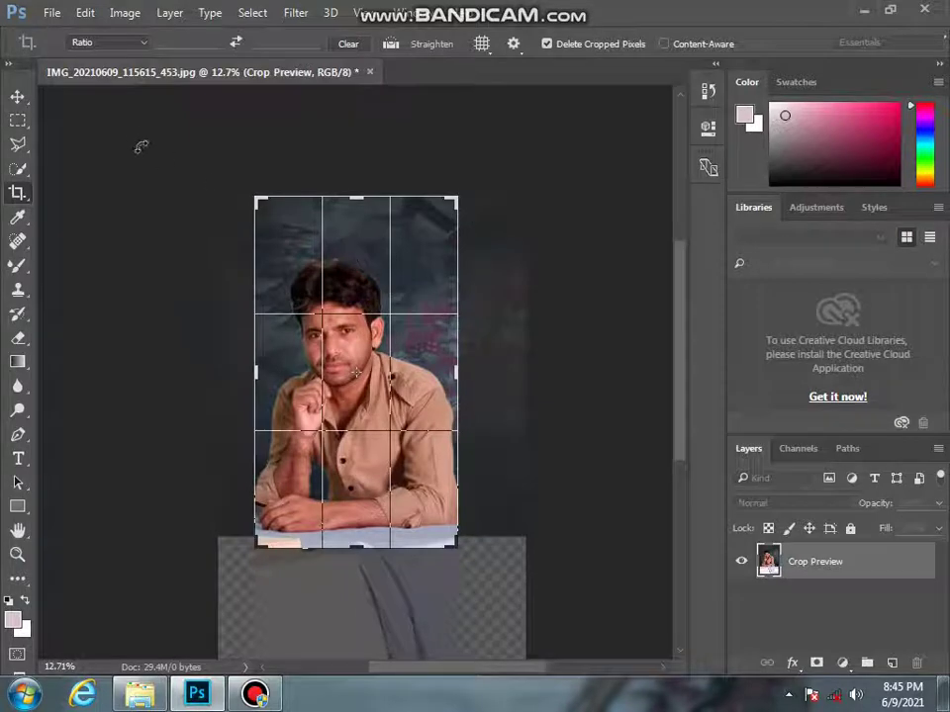
{"action": "left_click", "coordinate": [17, 96]}
{"action": "left_click", "coordinate": [384, 273]}
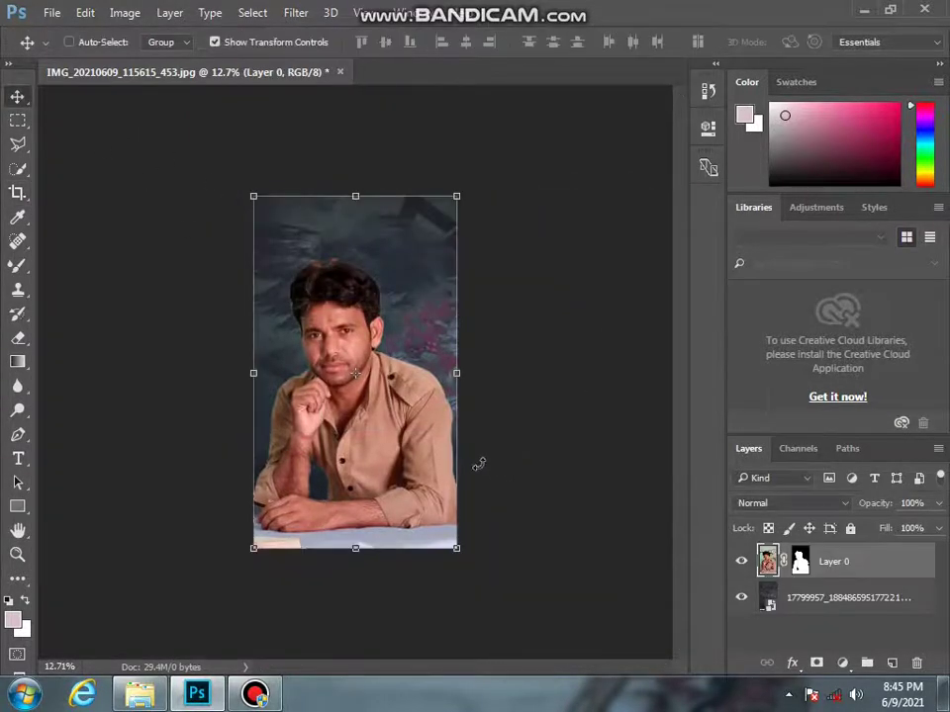
Step: Merge the visible portrait and texture layers into a single Layer 0
{"action": "right_click", "coordinate": [795, 556]}
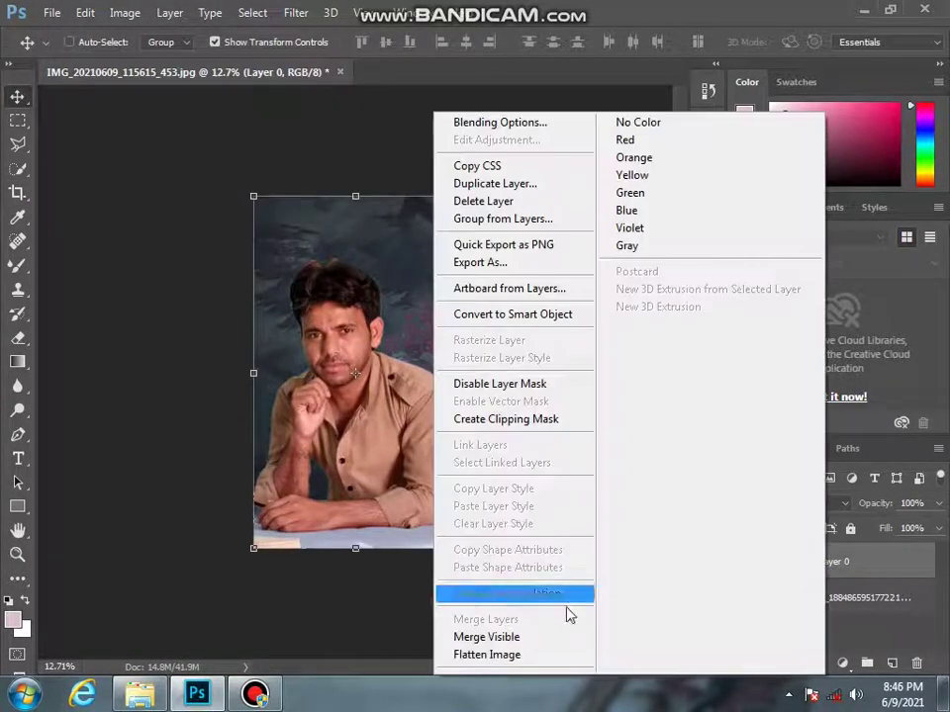
{"action": "left_click", "coordinate": [529, 636]}
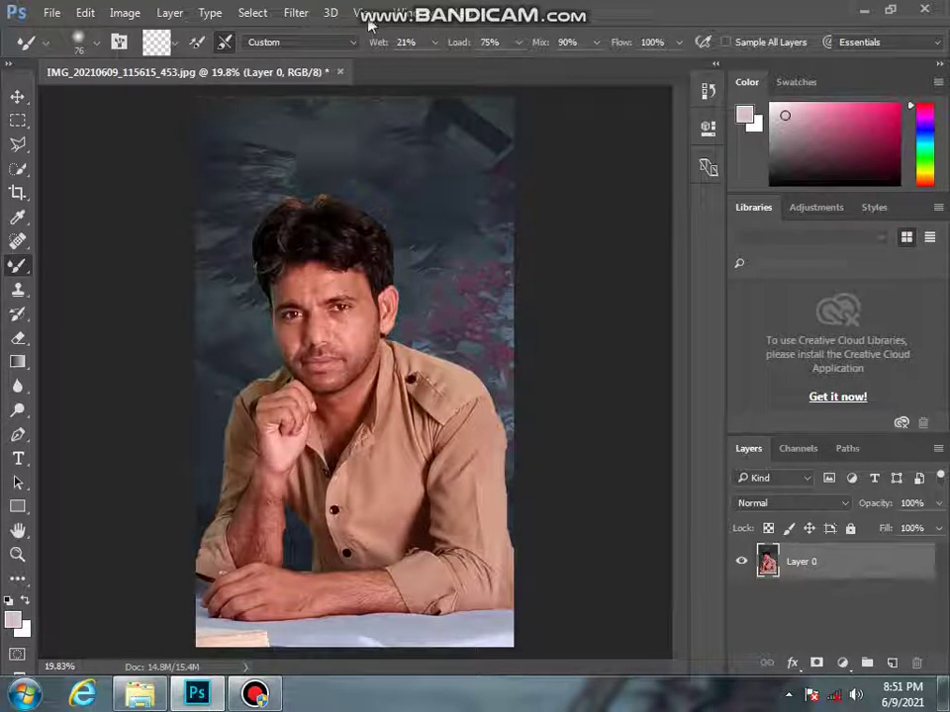
Step: In Camera Raw, raise clarity, blacks and shadows; lower whites, highlights and contrast
{"action": "key", "text": "ctrl+shift+a"}
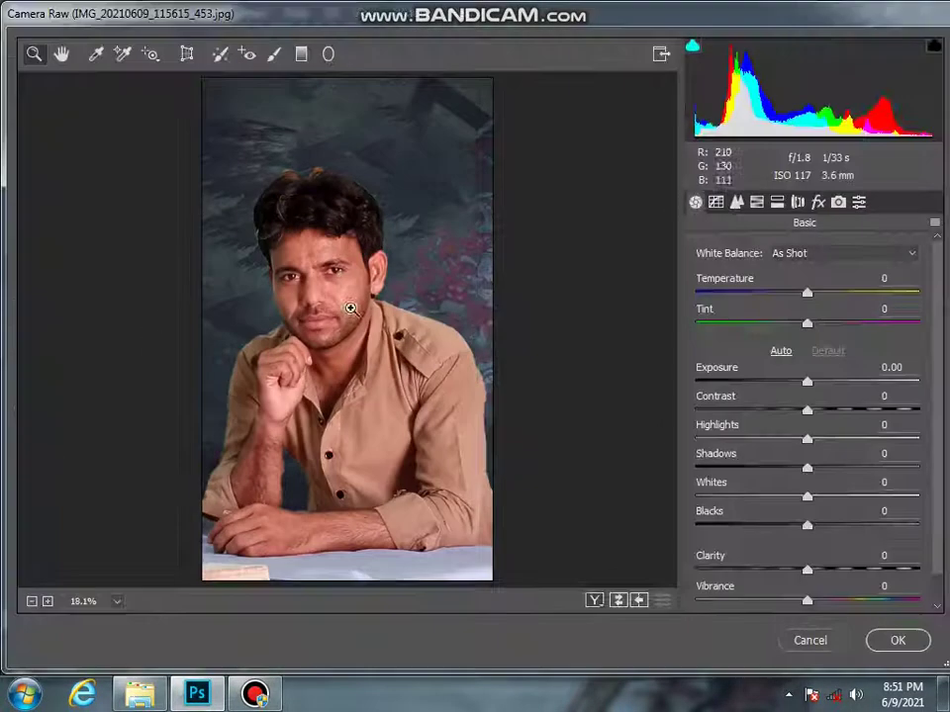
{"action": "mouse_move", "coordinate": [808, 572]}
{"action": "left_mouse_down"}
{"action": "mouse_move", "coordinate": [836, 572]}
{"action": "mouse_move", "coordinate": [817, 571]}
{"action": "left_mouse_up"}
{"action": "mouse_move", "coordinate": [807, 526]}
{"action": "left_mouse_down"}
{"action": "mouse_move", "coordinate": [823, 526]}
{"action": "mouse_move", "coordinate": [762, 496]}
{"action": "left_mouse_up"}
{"action": "left_click_drag", "start_coordinate": [813, 467], "coordinate": [868, 467]}
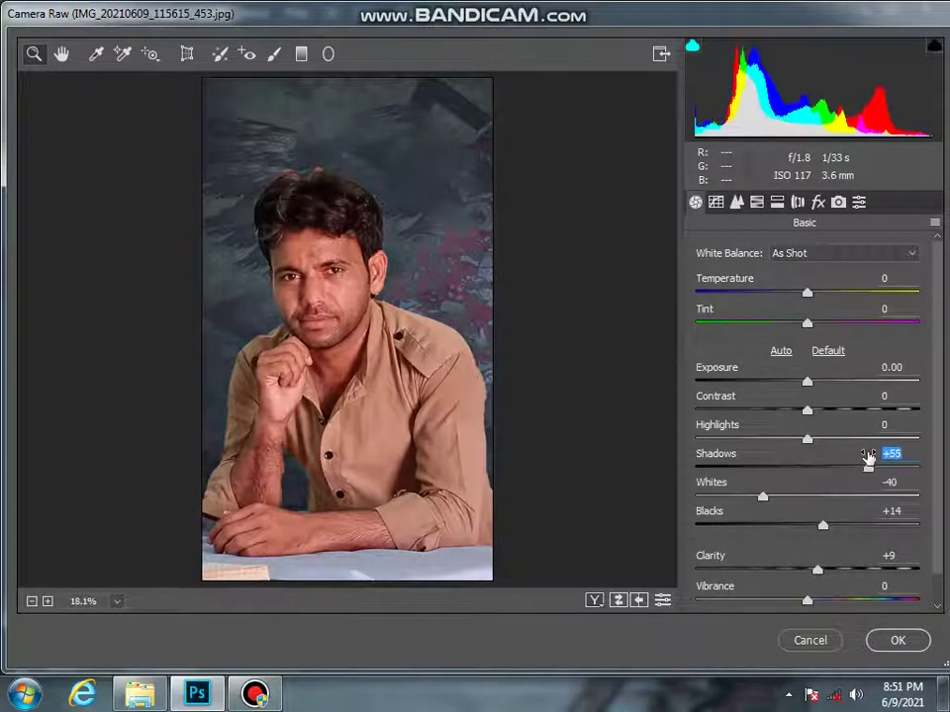
{"action": "left_click_drag", "start_coordinate": [808, 438], "coordinate": [745, 439]}
{"action": "left_click_drag", "start_coordinate": [808, 408], "coordinate": [781, 409]}
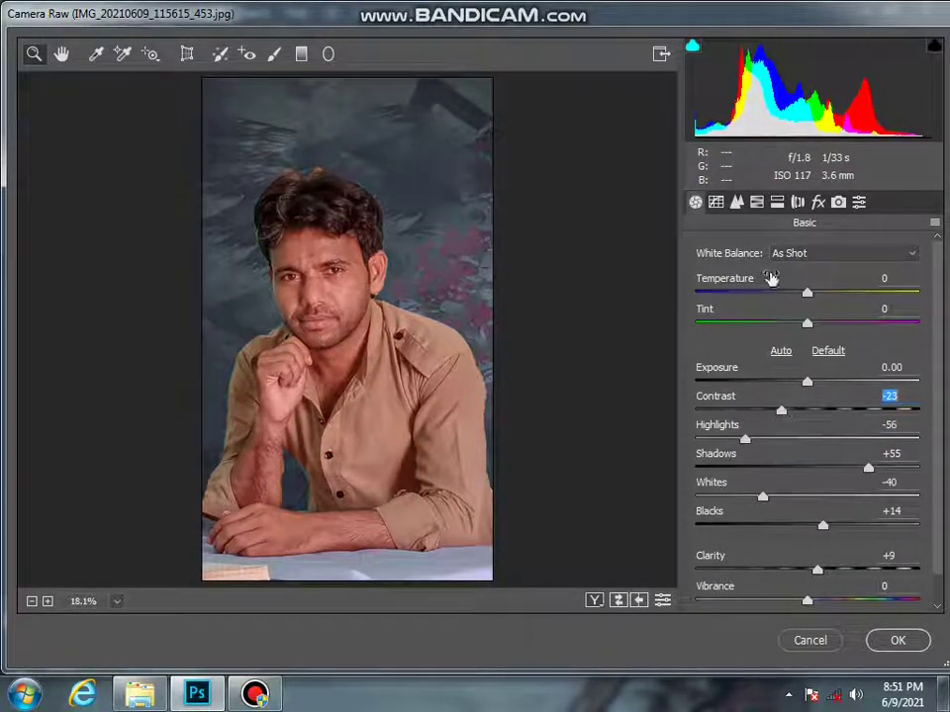
Step: Set HSL: Oranges saturation -67, Aquas saturation -100, Yellows and Aquas luminance -100, Reds +15
{"action": "left_click", "coordinate": [757, 202]}
{"action": "left_click", "coordinate": [771, 282]}
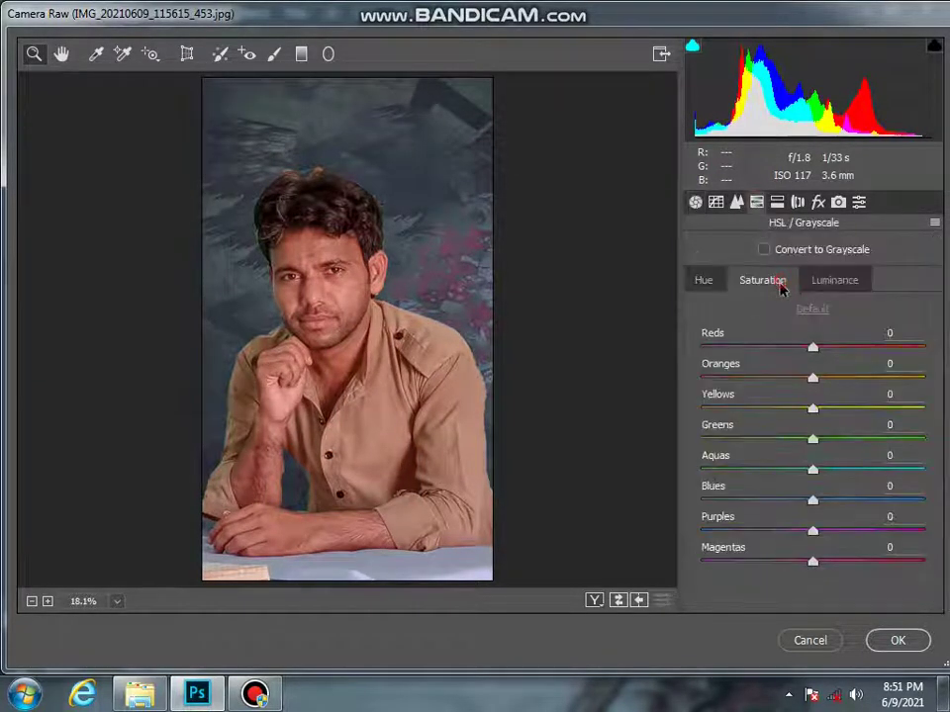
{"action": "left_click_drag", "start_coordinate": [812, 378], "coordinate": [739, 375]}
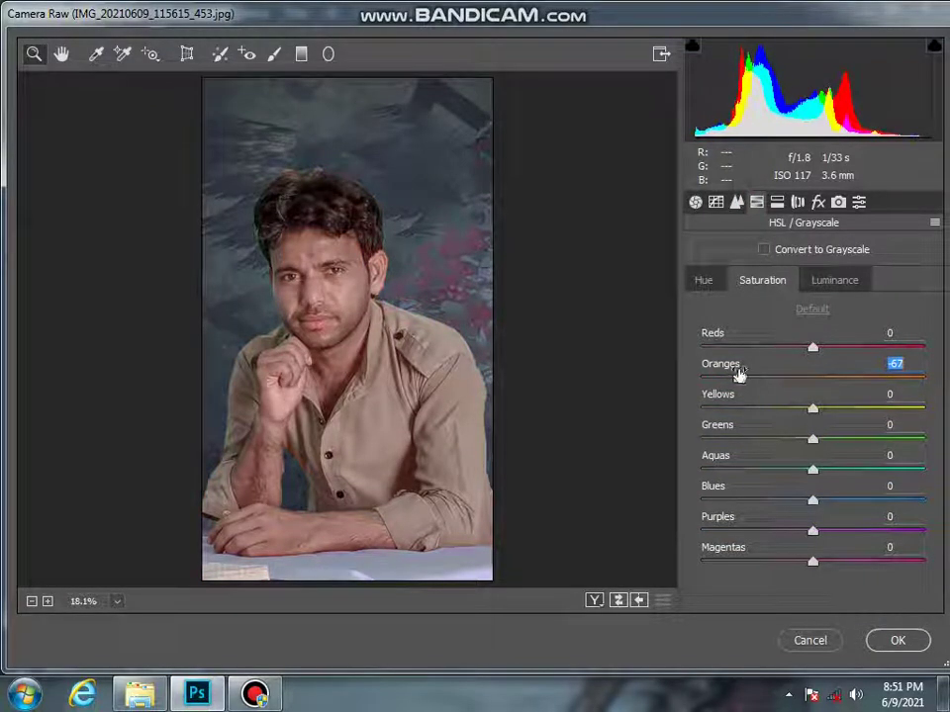
{"action": "left_click", "coordinate": [834, 280]}
{"action": "left_click_drag", "start_coordinate": [812, 378], "coordinate": [827, 377]}
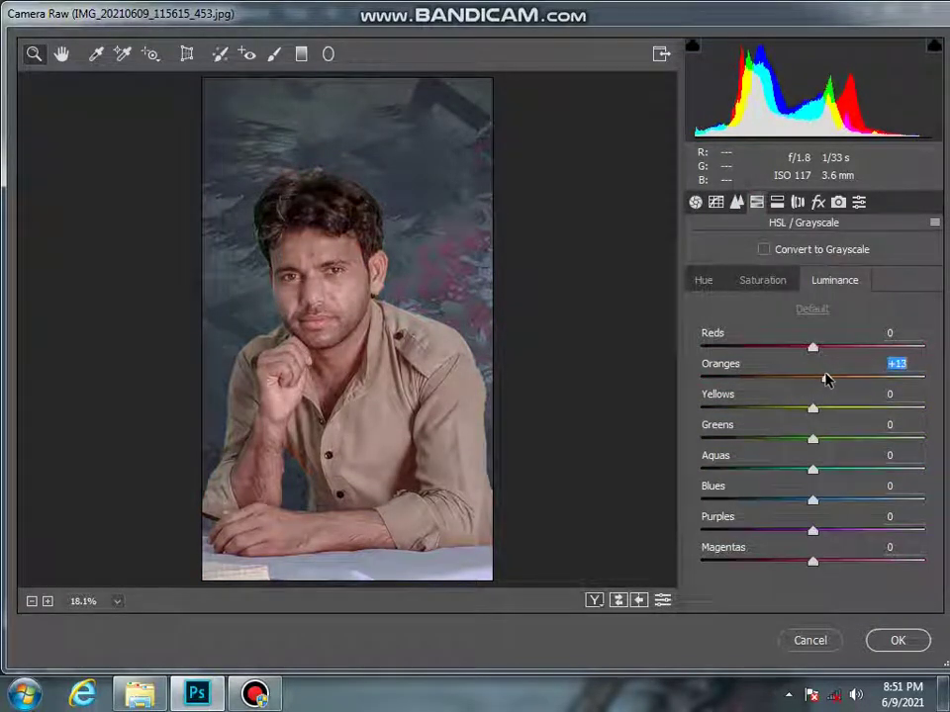
{"action": "left_click_drag", "start_coordinate": [813, 469], "coordinate": [669, 488]}
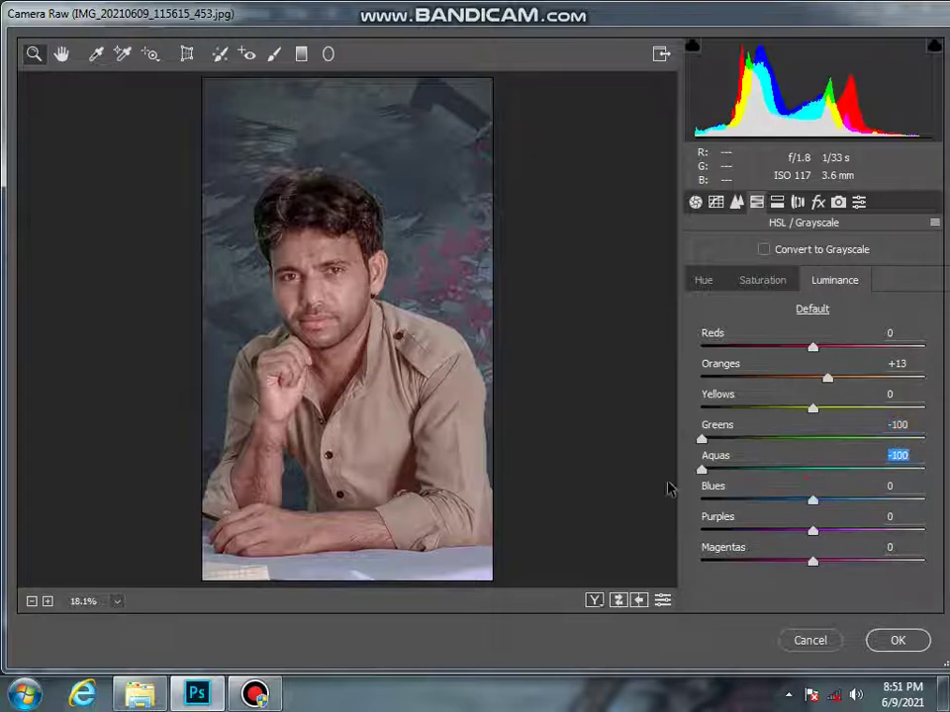
{"action": "left_click_drag", "start_coordinate": [799, 404], "coordinate": [645, 419]}
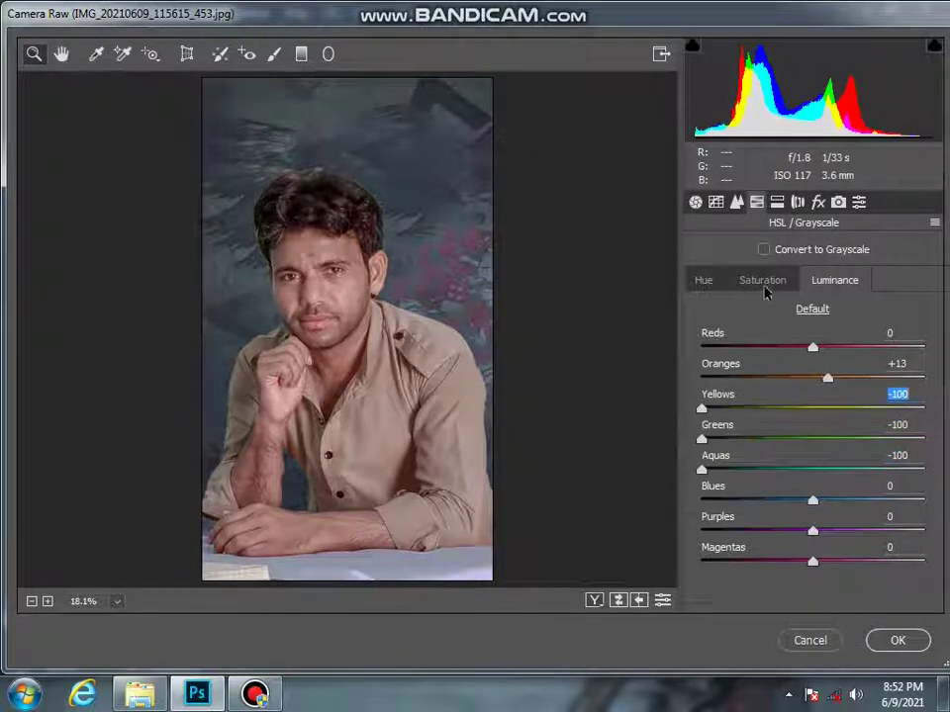
{"action": "left_click", "coordinate": [763, 284]}
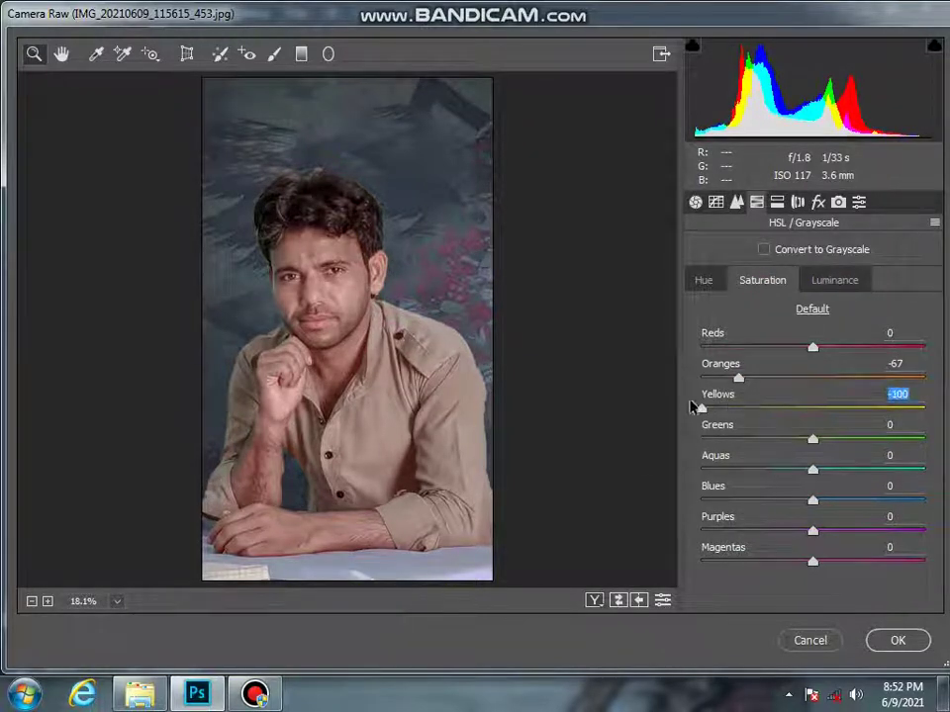
{"action": "left_click_drag", "start_coordinate": [814, 471], "coordinate": [704, 479]}
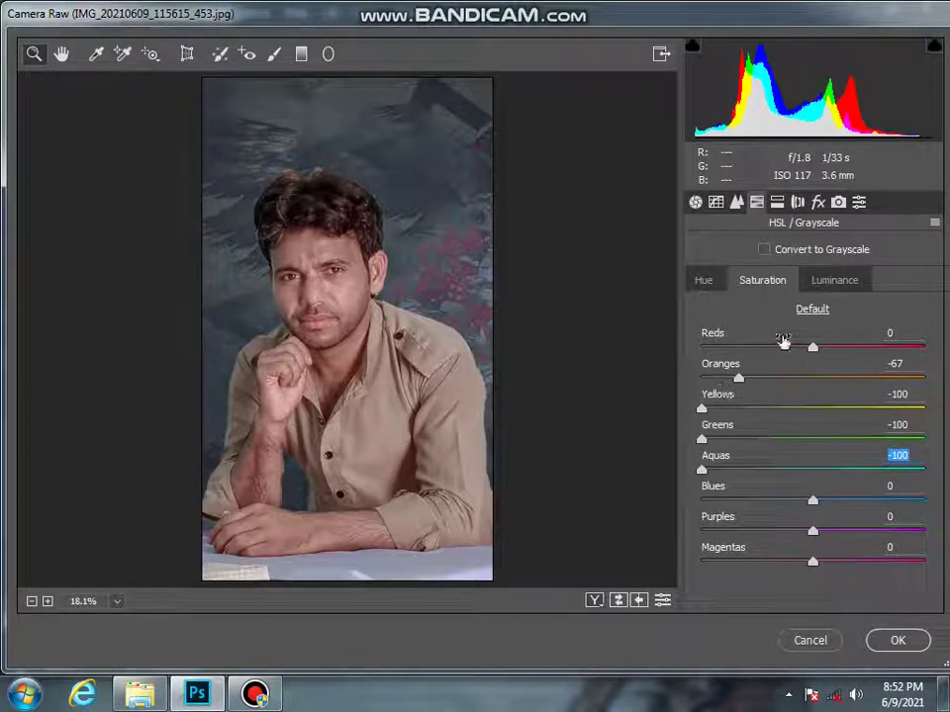
{"action": "left_click", "coordinate": [829, 282]}
{"action": "left_click_drag", "start_coordinate": [814, 353], "coordinate": [831, 368]}
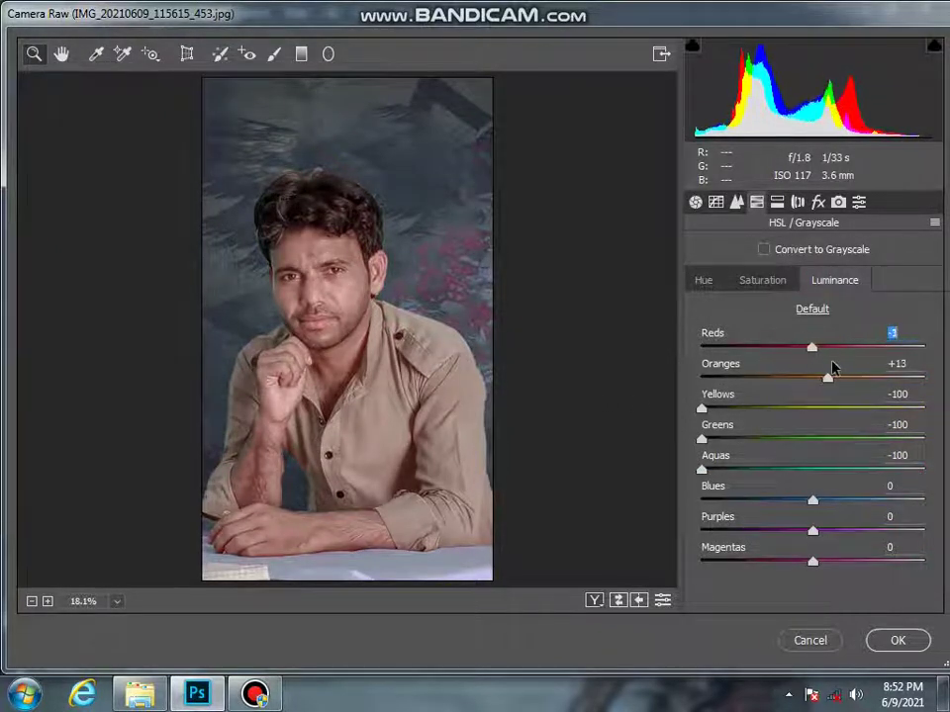
{"action": "left_click", "coordinate": [758, 285]}
Step: Split-tone highlights teal at hue 197 and tint shadows slightly teal
{"action": "left_click", "coordinate": [776, 201]}
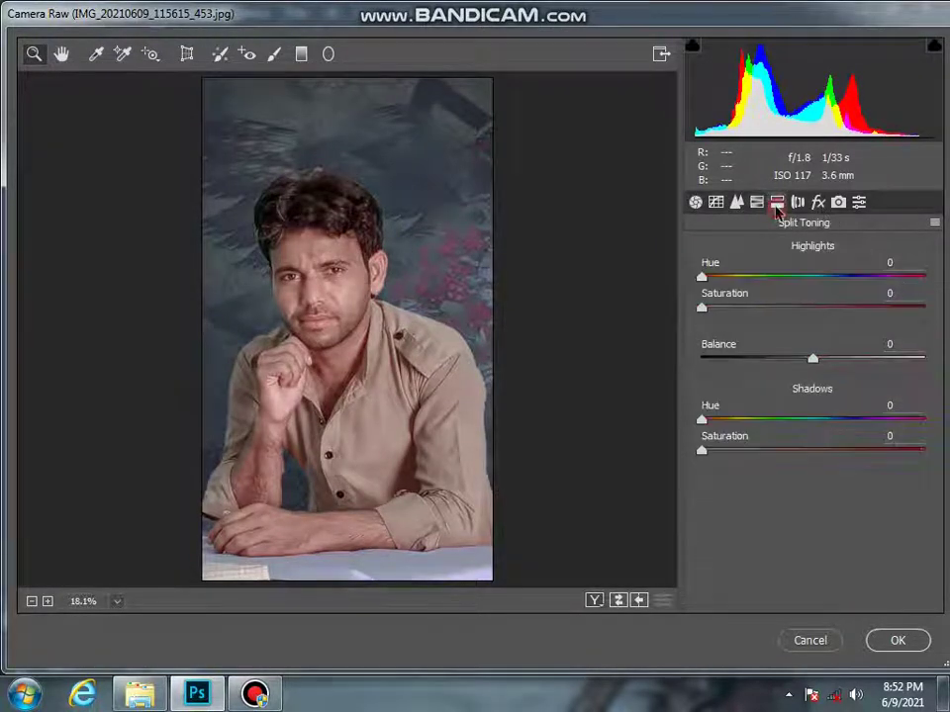
{"action": "mouse_move", "coordinate": [702, 277]}
{"action": "left_mouse_down"}
{"action": "mouse_move", "coordinate": [757, 308]}
{"action": "mouse_move", "coordinate": [748, 308]}
{"action": "left_mouse_up"}
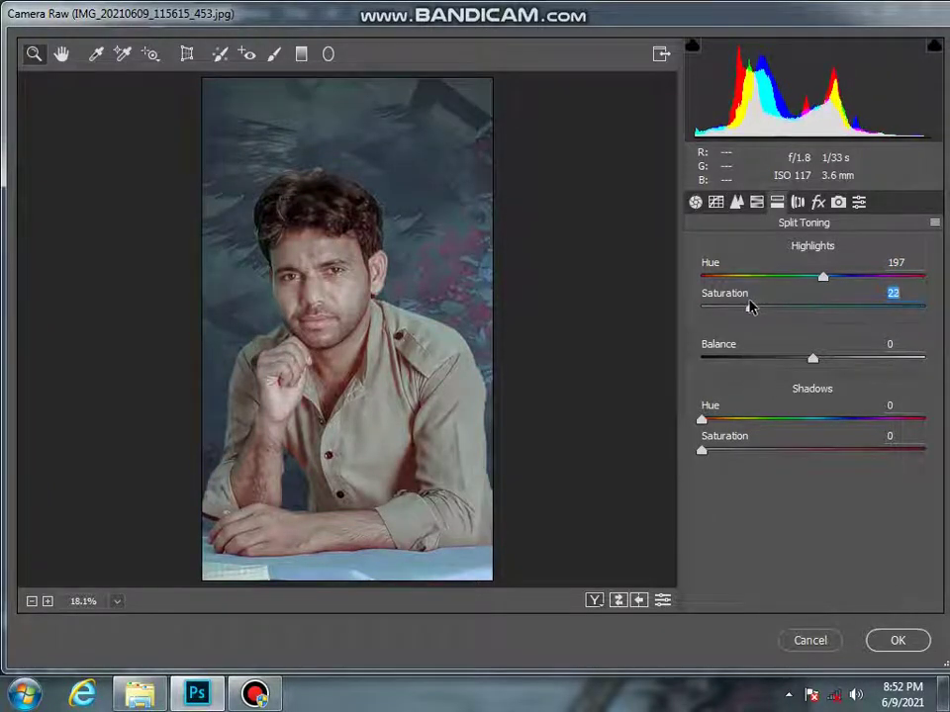
{"action": "left_click_drag", "start_coordinate": [702, 420], "coordinate": [882, 434]}
{"action": "left_click_drag", "start_coordinate": [701, 450], "coordinate": [728, 451]}
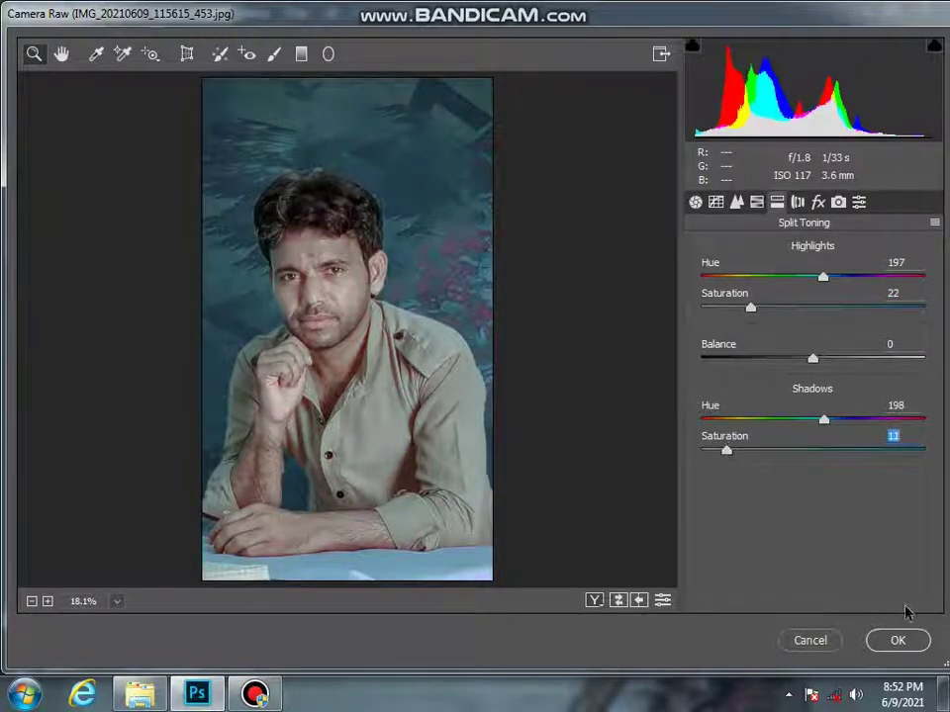
Step: Set noise reduction to Luminance 35 and Color 26 to smooth the skin
{"action": "left_click", "coordinate": [736, 202]}
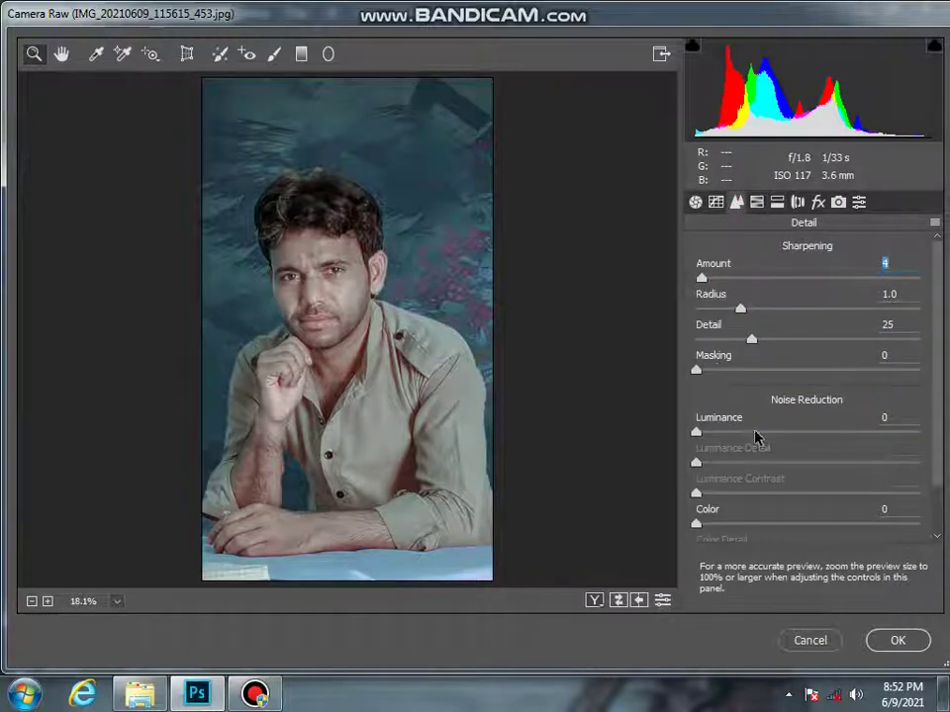
{"action": "left_click_drag", "start_coordinate": [753, 435], "coordinate": [774, 432]}
{"action": "left_click_drag", "start_coordinate": [742, 515], "coordinate": [747, 510]}
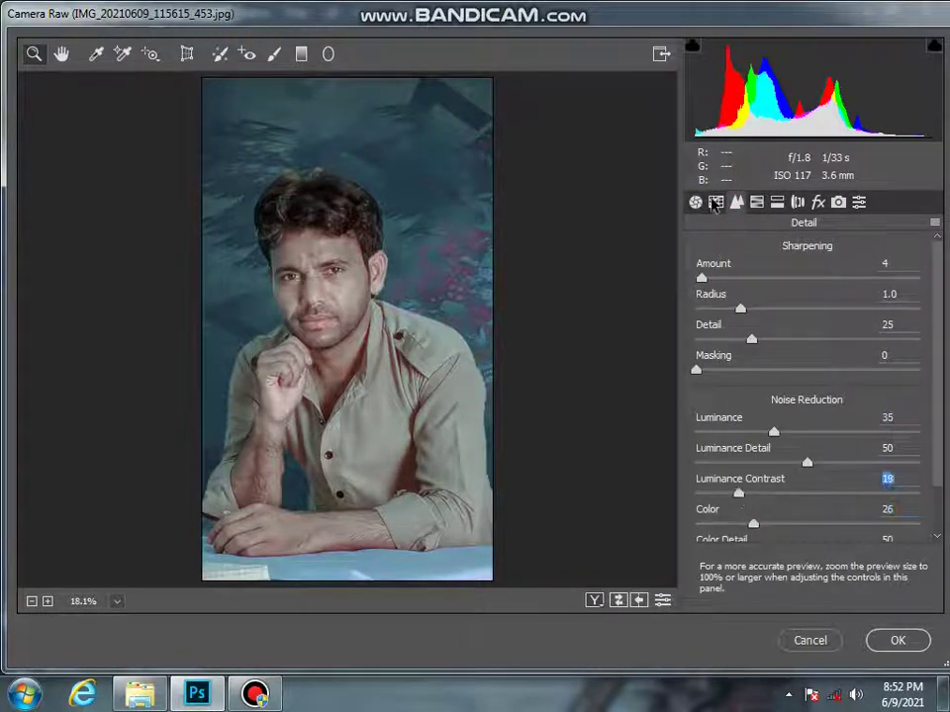
Step: Add a -26 vignette and a little grain, then apply the Camera Raw filter
{"action": "left_click", "coordinate": [715, 201]}
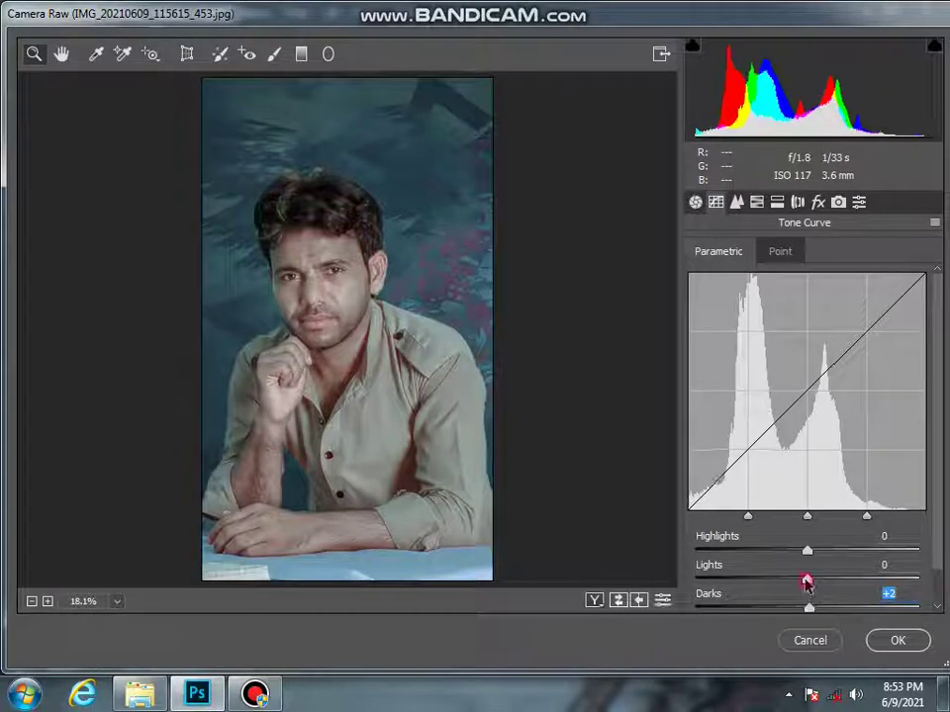
{"action": "left_click", "coordinate": [817, 202]}
{"action": "left_click_drag", "start_coordinate": [792, 509], "coordinate": [780, 511]}
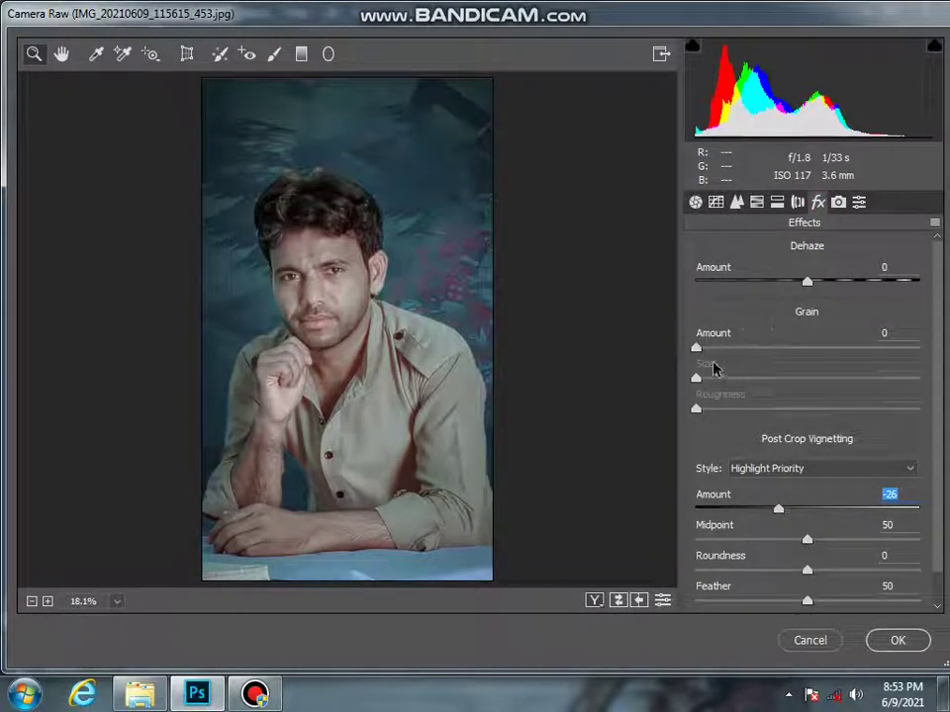
{"action": "left_click", "coordinate": [698, 350]}
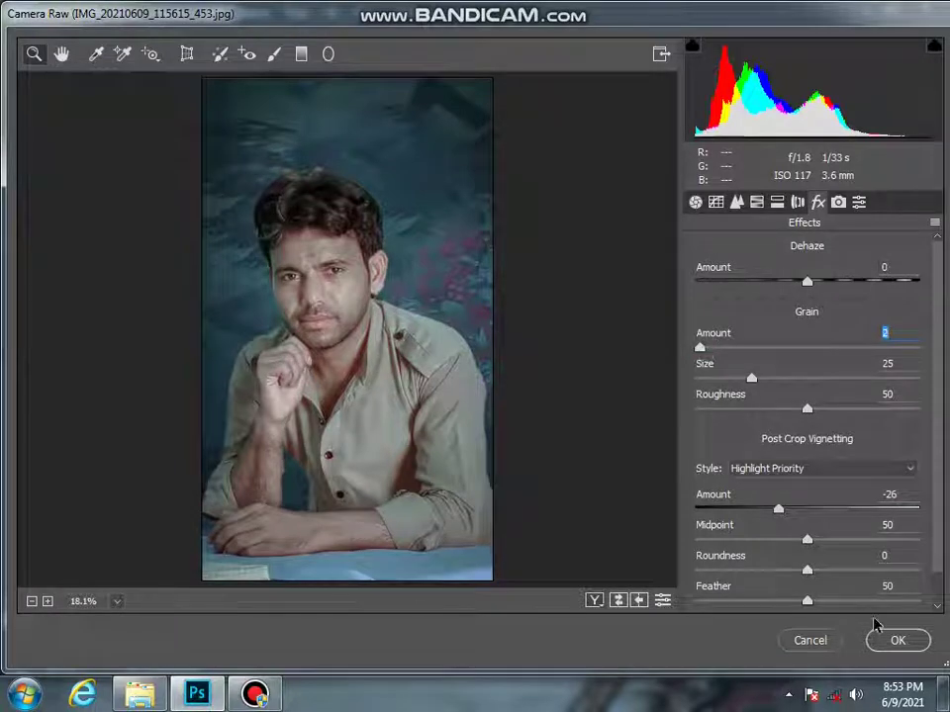
{"action": "left_click", "coordinate": [896, 640]}
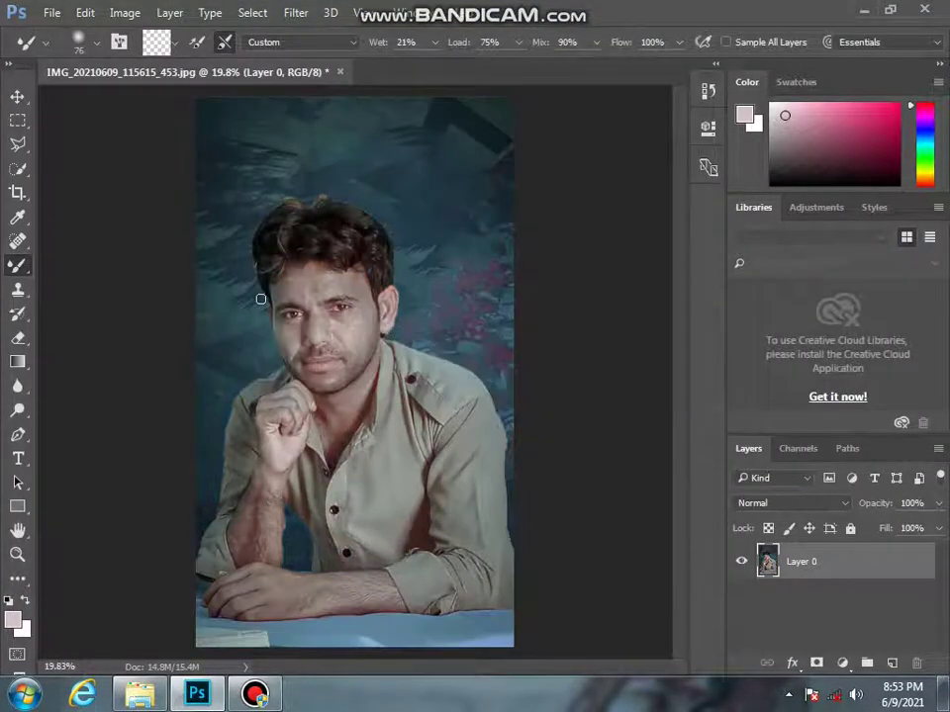
Step: Zoom in, pick the Mixer Brush and duplicate the portrait layer
{"action": "scroll", "coordinate": [328, 290], "scroll_direction": "up", "scroll_amount": 2}
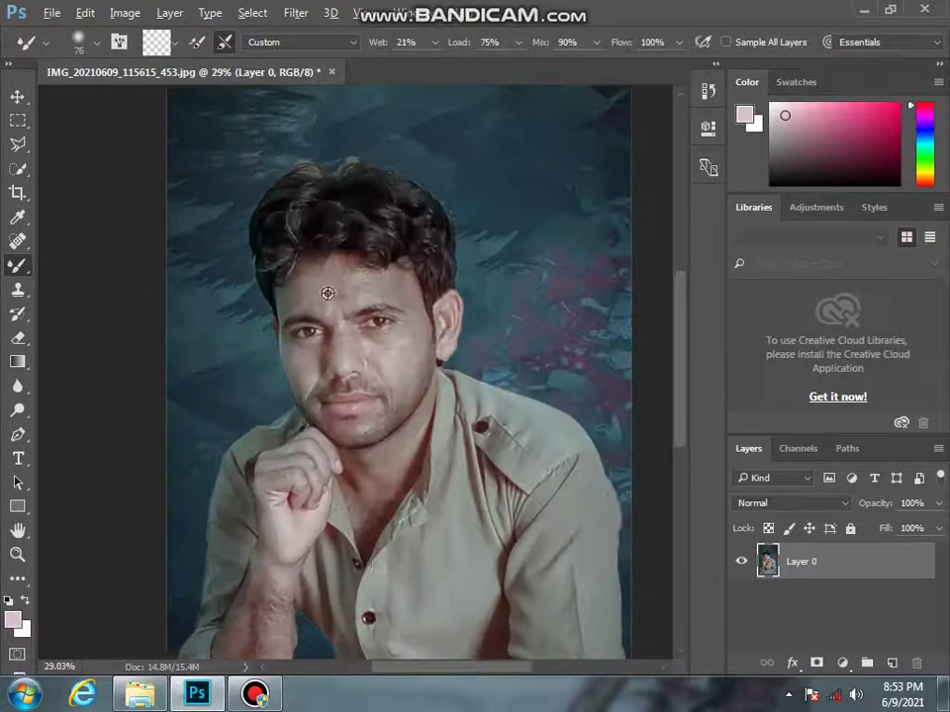
{"action": "scroll", "coordinate": [403, 356], "scroll_direction": "up", "scroll_amount": 3}
{"action": "scroll", "coordinate": [427, 371], "scroll_direction": "up", "scroll_amount": 3}
{"action": "scroll", "coordinate": [425, 368], "scroll_direction": "up", "scroll_amount": 1}
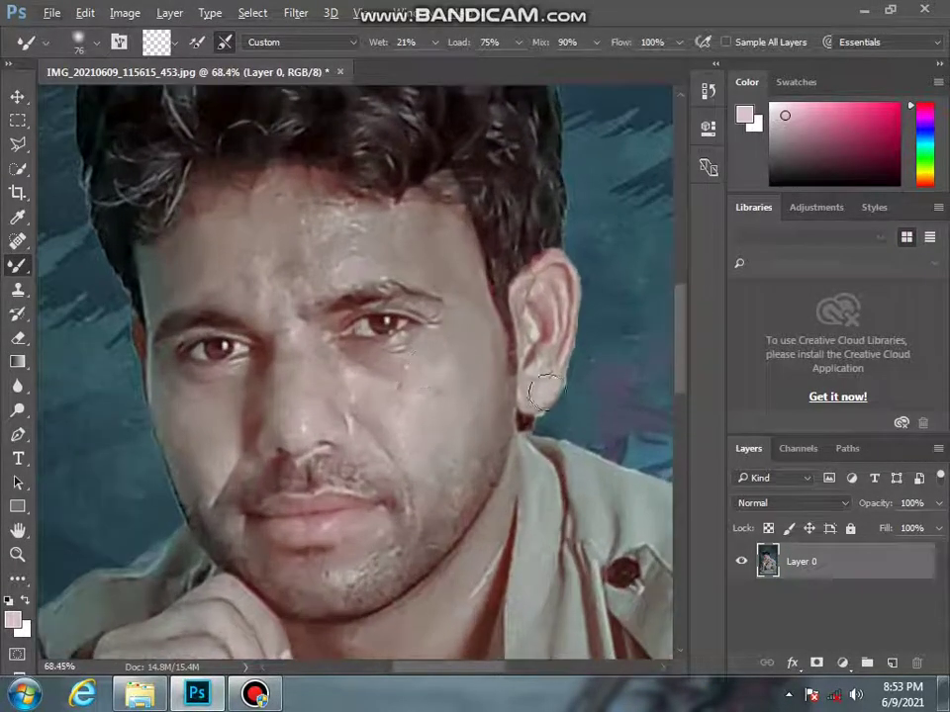
{"action": "right_click", "coordinate": [18, 265]}
{"action": "left_click", "coordinate": [99, 313]}
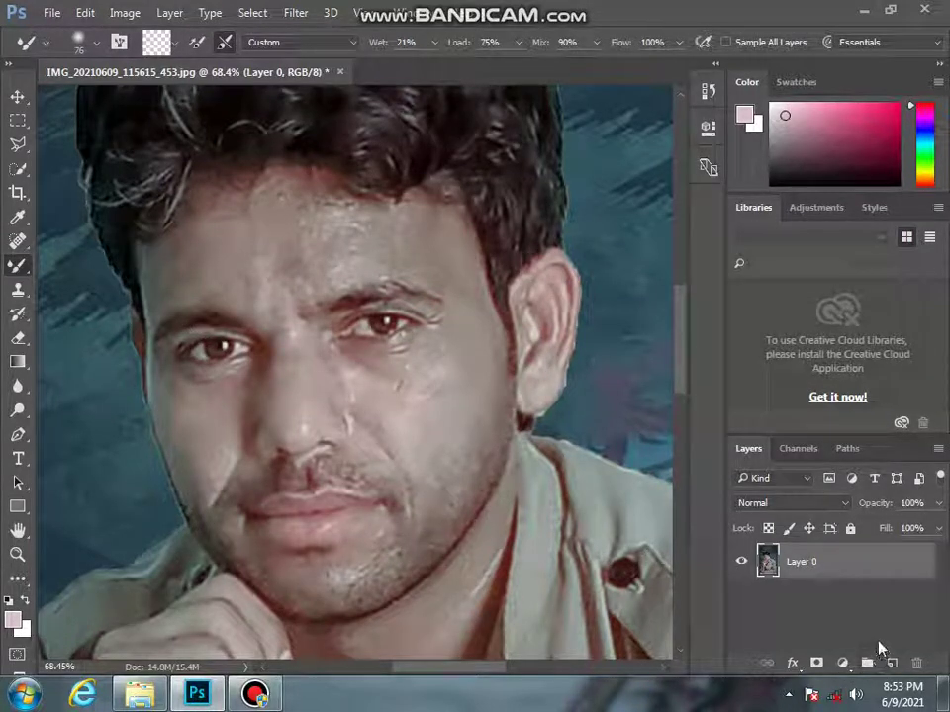
{"action": "key", "text": "ctrl+j"}
Step: Blend the forehead, brow and under-eye skin with a 95 px brush, then resize to 48 px
{"action": "right_click", "coordinate": [317, 239]}
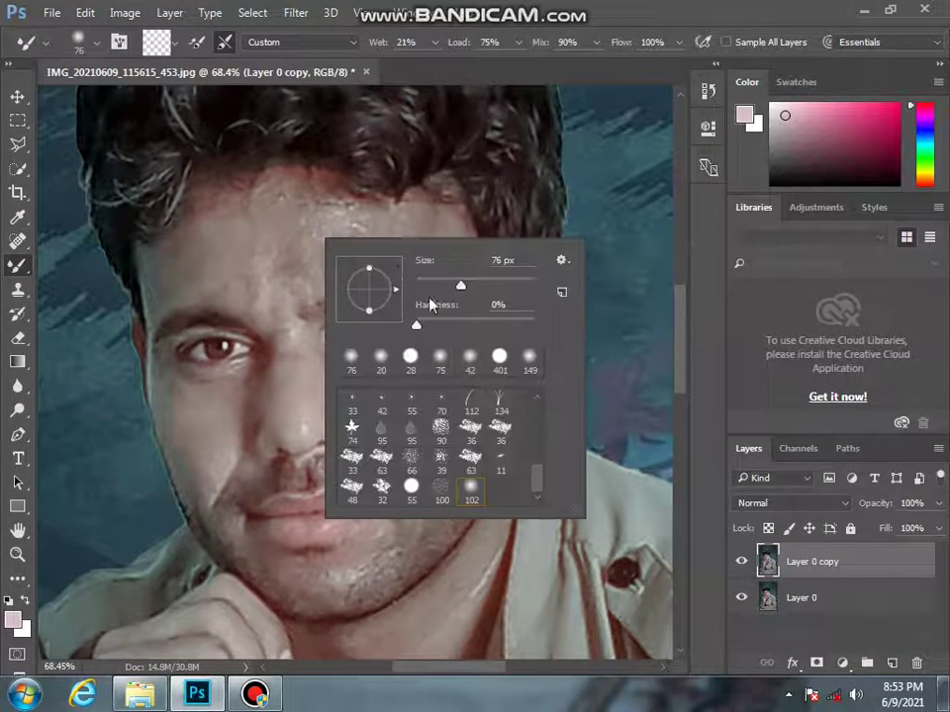
{"action": "left_click_drag", "start_coordinate": [467, 287], "coordinate": [473, 287]}
{"action": "left_click", "coordinate": [311, 238]}
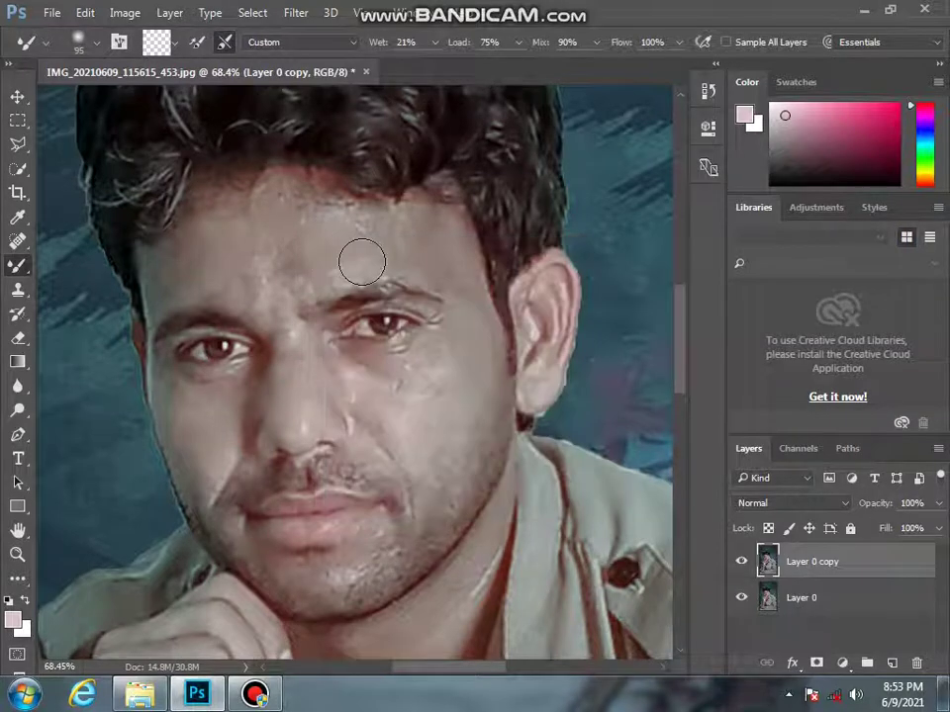
{"action": "left_click_drag", "start_coordinate": [366, 233], "coordinate": [349, 228]}
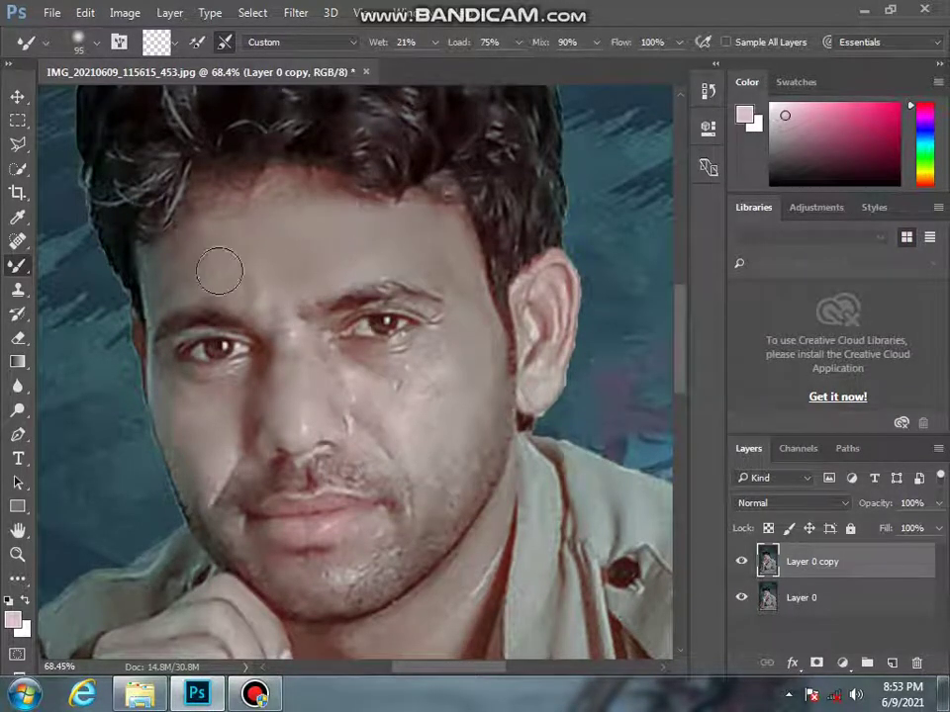
{"action": "left_click_drag", "start_coordinate": [192, 249], "coordinate": [266, 304]}
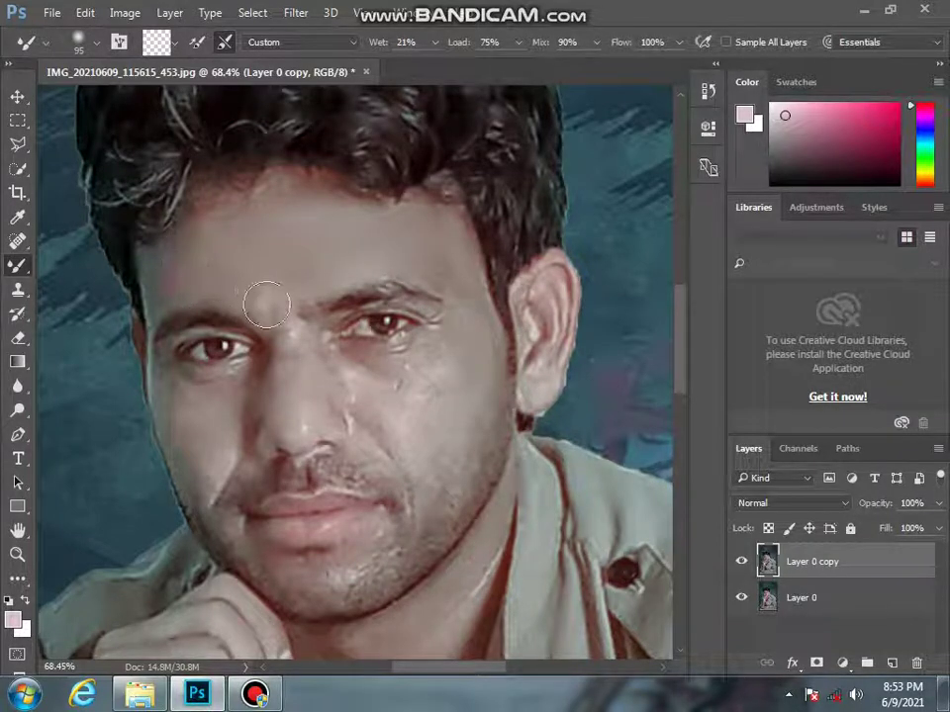
{"action": "mouse_move", "coordinate": [470, 368]}
{"action": "left_mouse_down"}
{"action": "mouse_move", "coordinate": [382, 386]}
{"action": "mouse_move", "coordinate": [437, 344]}
{"action": "mouse_move", "coordinate": [460, 279]}
{"action": "mouse_move", "coordinate": [410, 416]}
{"action": "mouse_move", "coordinate": [422, 440]}
{"action": "left_mouse_up"}
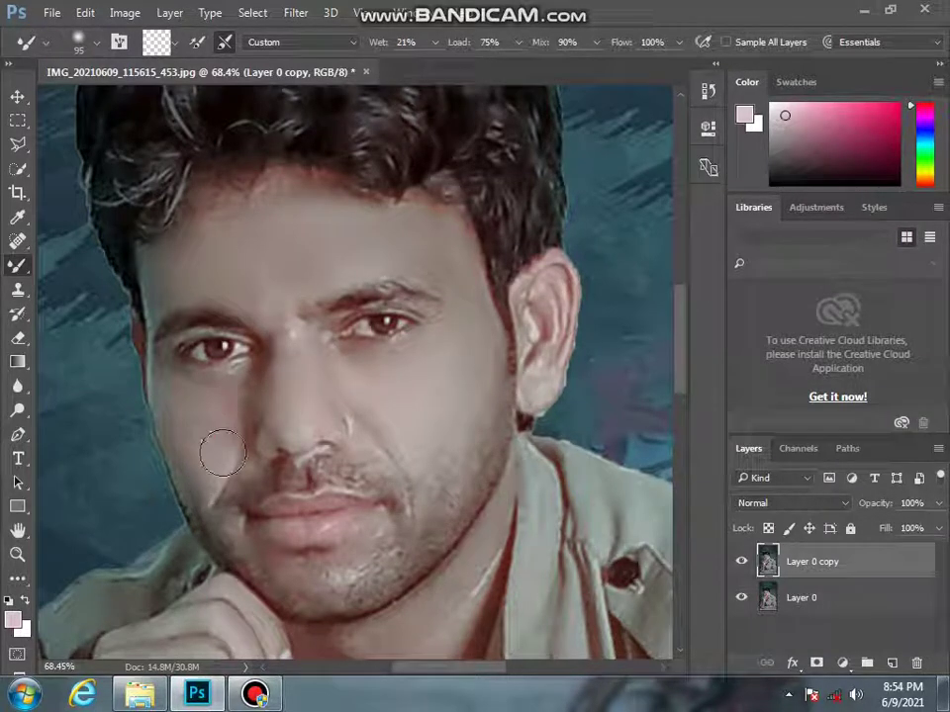
{"action": "right_click", "coordinate": [363, 542]}
{"action": "left_click", "coordinate": [489, 443]}
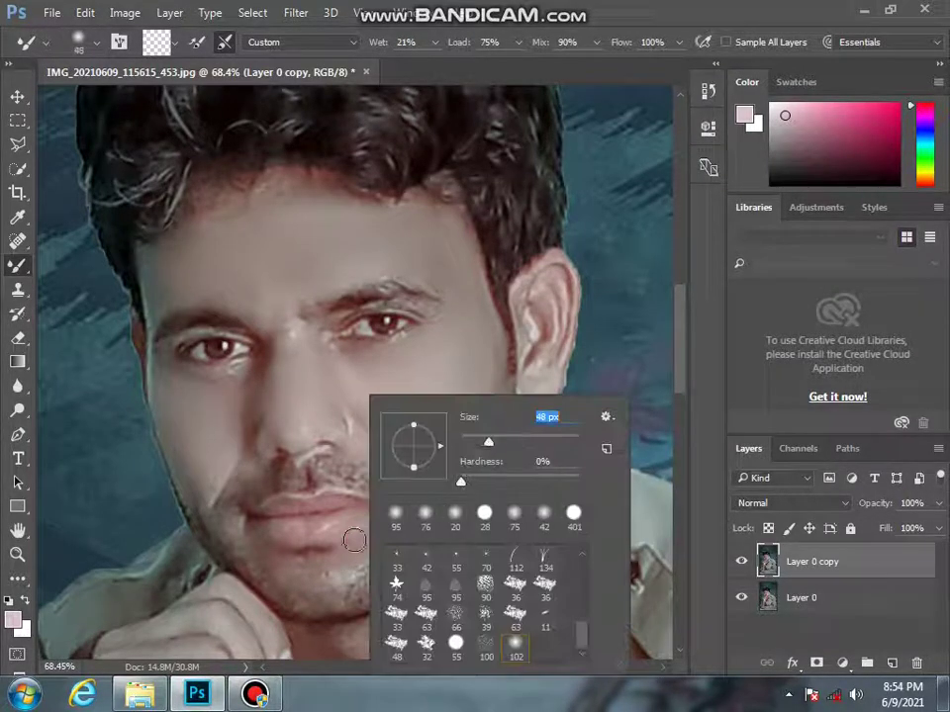
{"action": "key", "text": "Return"}
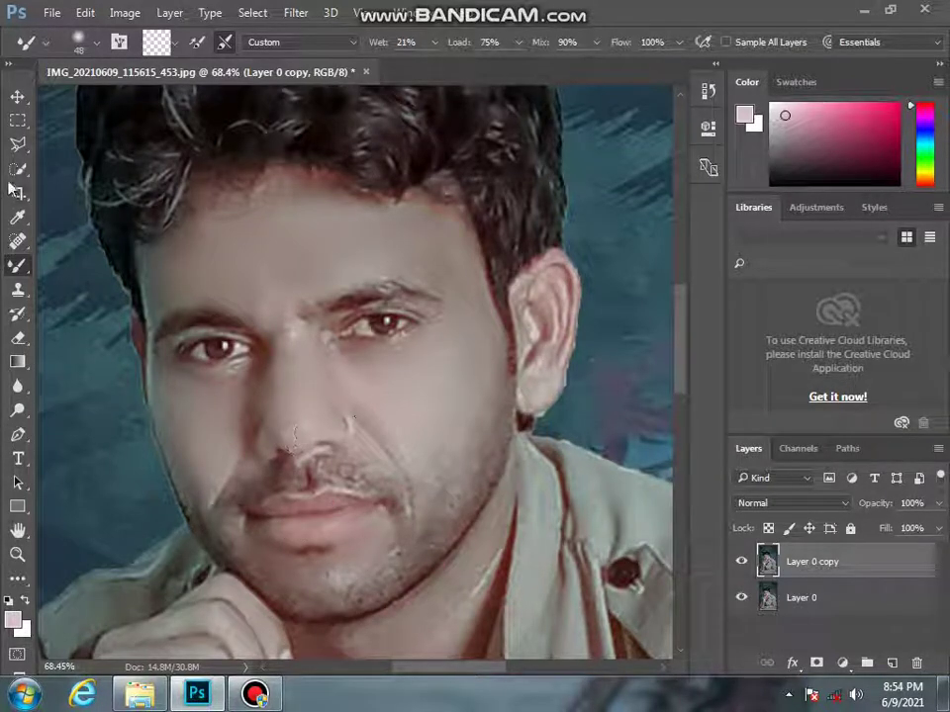
Step: Draw a Polygonal Lasso selection around the cheek beside the ear
{"action": "left_click", "coordinate": [18, 144]}
{"action": "left_click", "coordinate": [490, 305]}
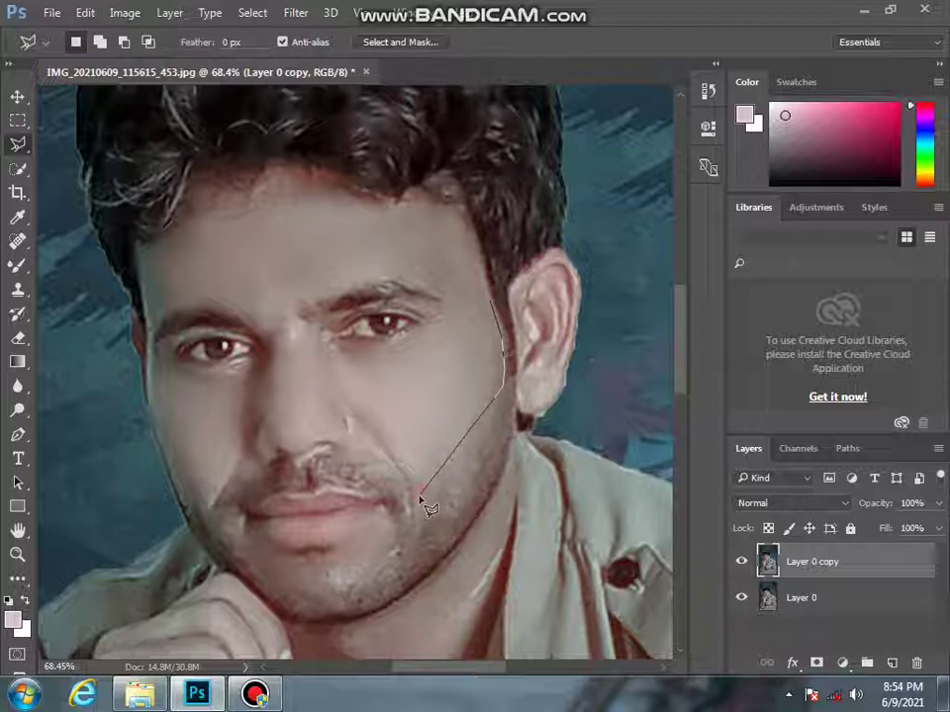
{"action": "left_click", "coordinate": [393, 418]}
{"action": "left_click", "coordinate": [436, 347]}
{"action": "left_click", "coordinate": [489, 304]}
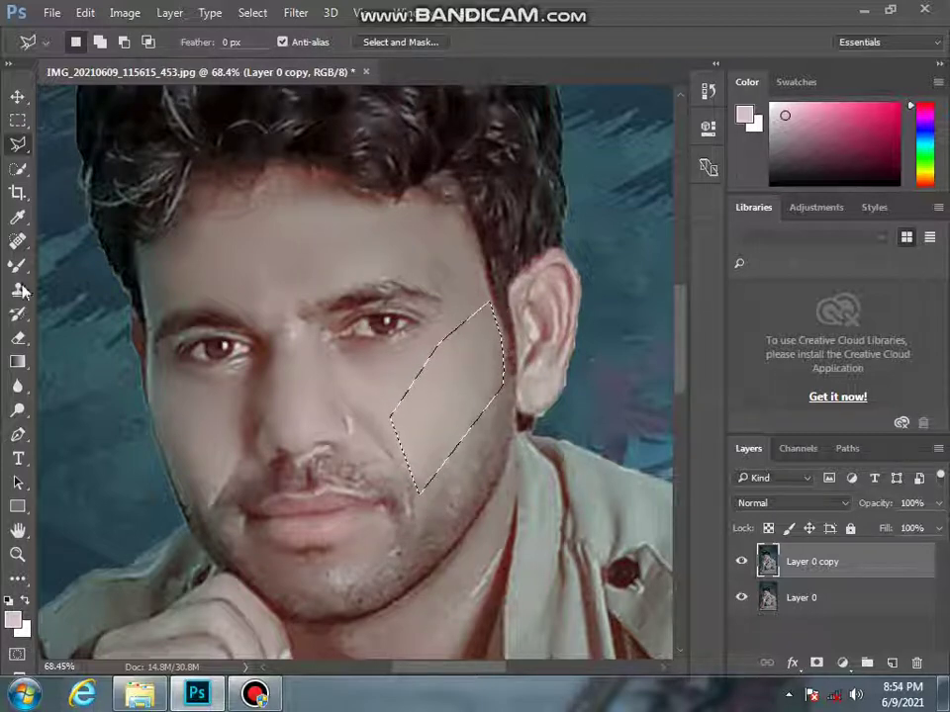
Step: Enlarge the Mixer Brush to 108 px, smooth the selected cheek, then deselect
{"action": "key", "text": "b"}
{"action": "right_click", "coordinate": [435, 426]}
{"action": "left_click_drag", "start_coordinate": [554, 441], "coordinate": [590, 442]}
{"action": "key", "text": "Return"}
{"action": "left_click", "coordinate": [432, 439]}
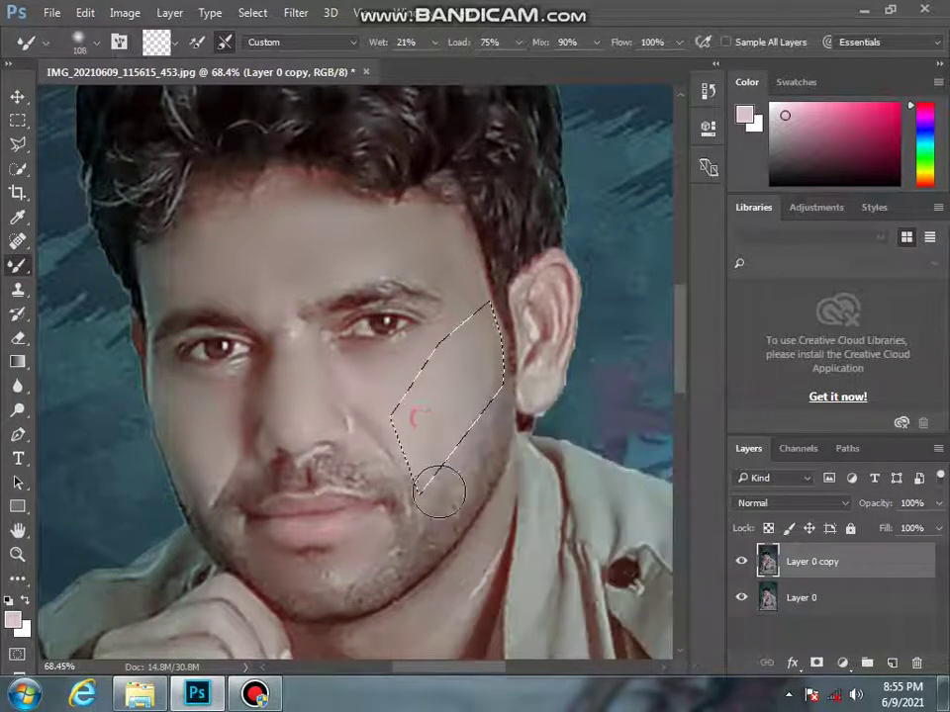
{"action": "left_click_drag", "start_coordinate": [462, 373], "coordinate": [425, 449]}
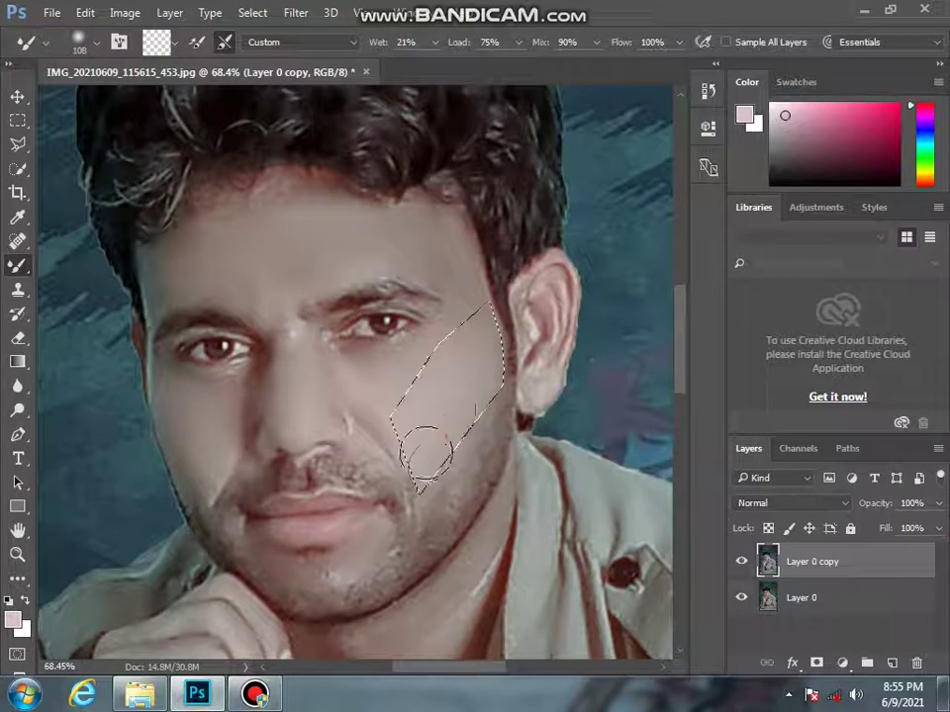
{"action": "key", "text": "m"}
{"action": "key", "text": "ctrl+d"}
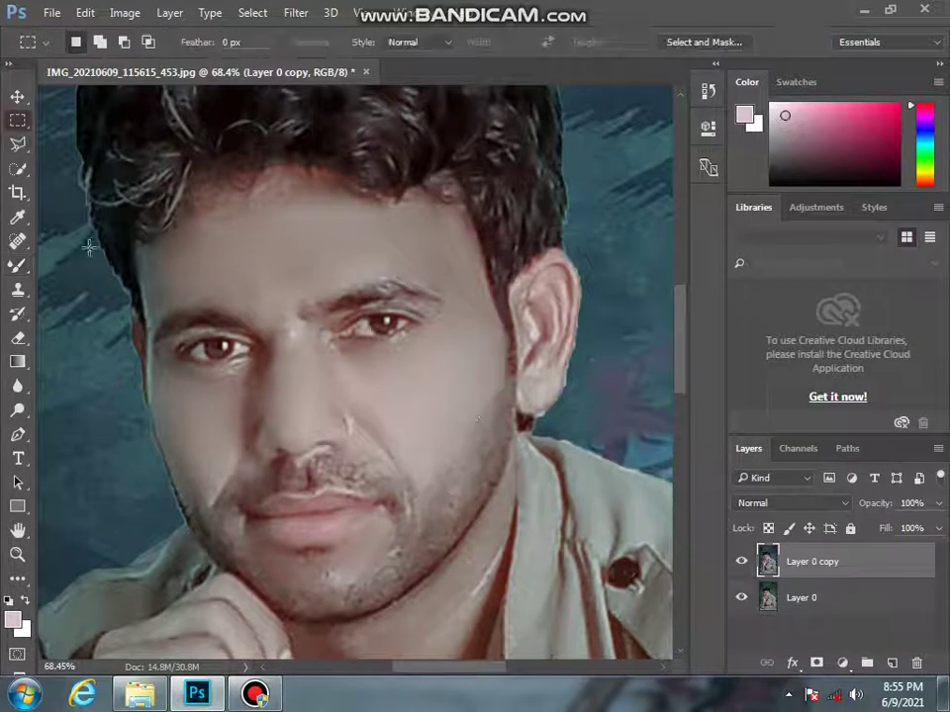
Step: Smooth the earlobe, the light streak on the jaw and the knuckle lines on the hand
{"action": "key", "text": "b"}
{"action": "left_click_drag", "start_coordinate": [538, 381], "coordinate": [551, 317]}
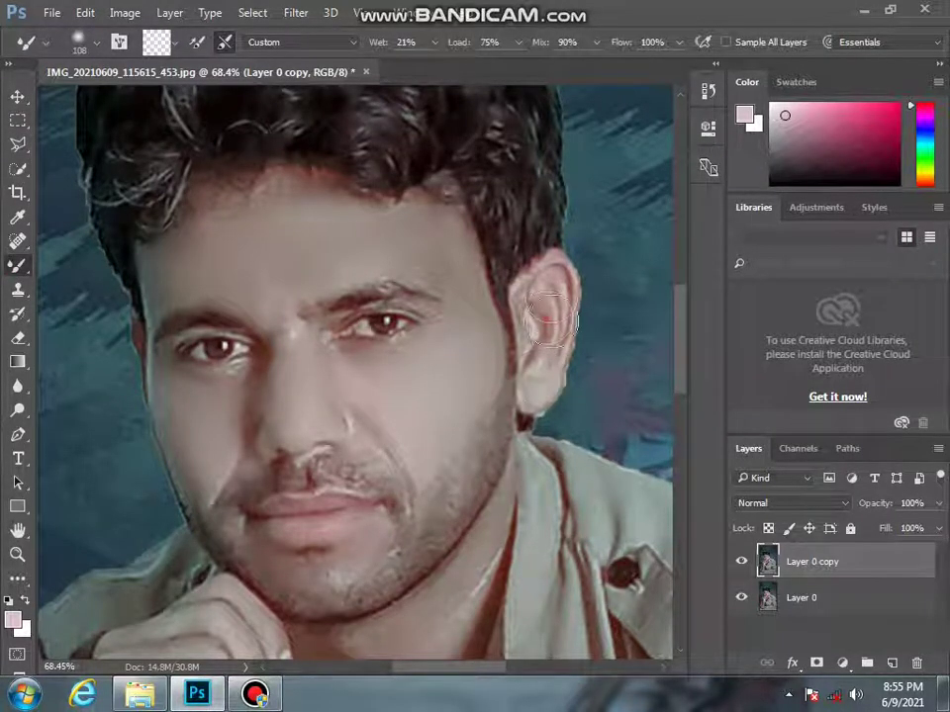
{"action": "scroll", "coordinate": [398, 440], "scroll_direction": "down", "scroll_amount": 5}
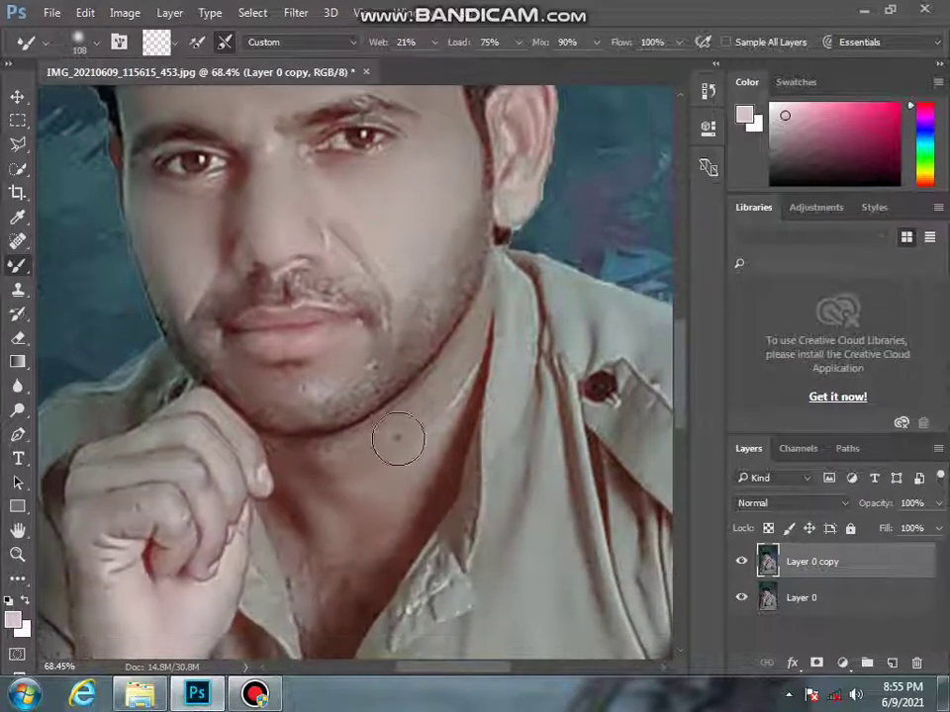
{"action": "left_click", "coordinate": [448, 399]}
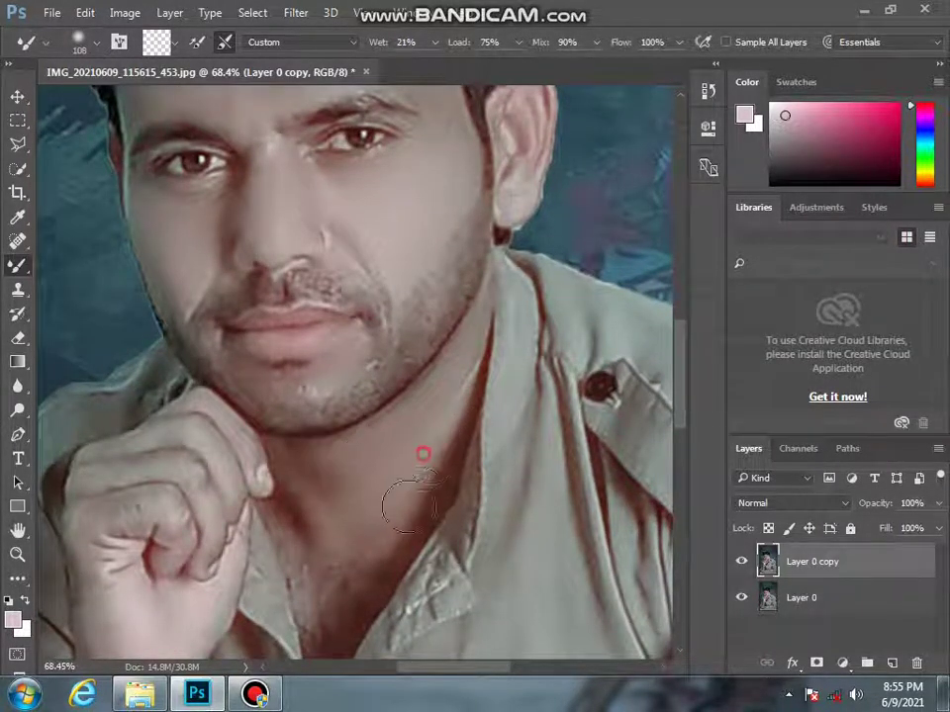
{"action": "scroll", "coordinate": [378, 503], "scroll_direction": "down", "scroll_amount": 3}
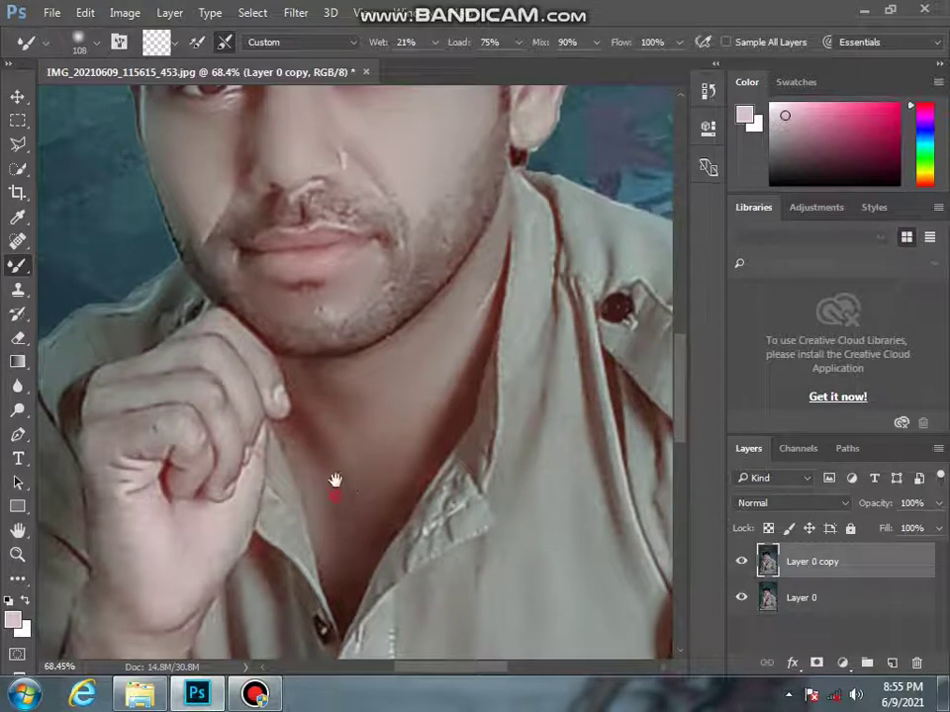
{"action": "scroll", "coordinate": [334, 483], "scroll_direction": "down", "scroll_amount": 3}
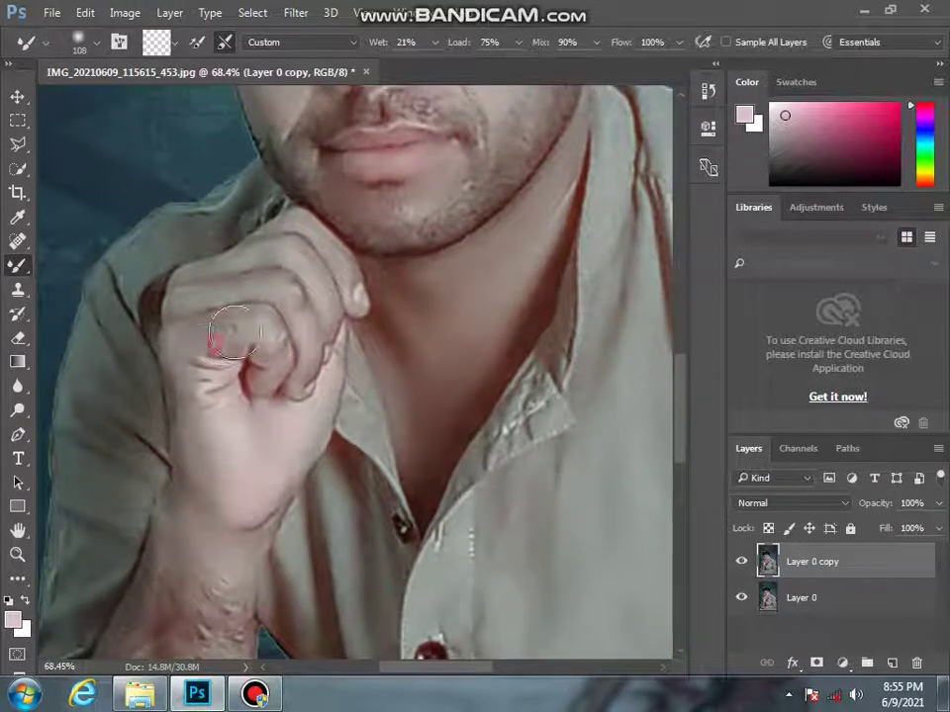
{"action": "mouse_move", "coordinate": [234, 331]}
{"action": "left_mouse_down"}
{"action": "mouse_move", "coordinate": [228, 322]}
{"action": "mouse_move", "coordinate": [255, 329]}
{"action": "left_mouse_up"}
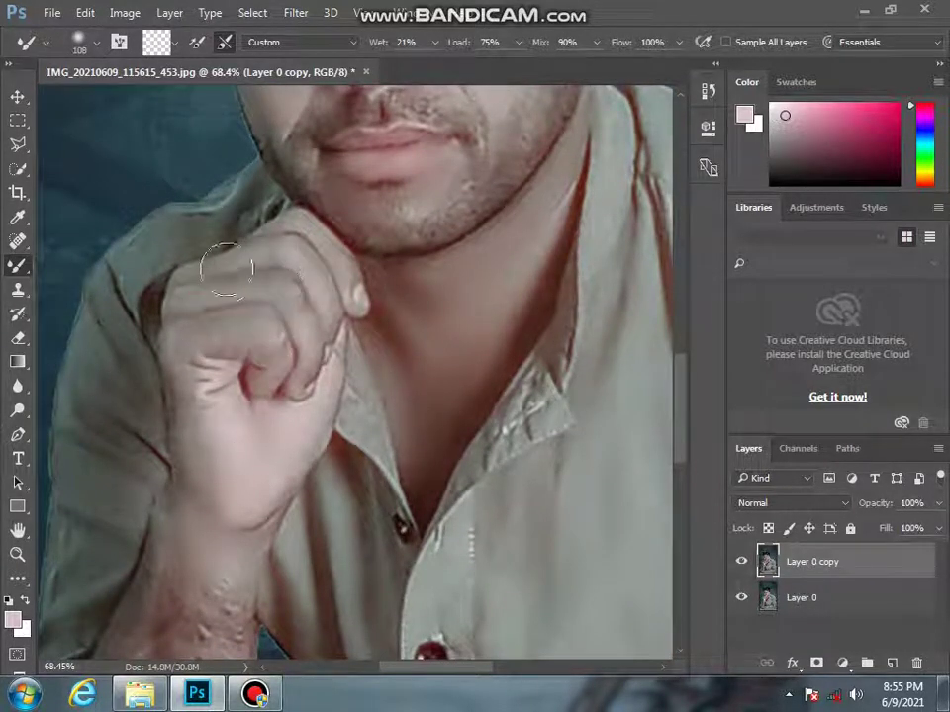
Step: Pan to the hand and forearm, then zoom out to show the whole photo
{"action": "scroll", "coordinate": [276, 344], "scroll_direction": "down", "scroll_amount": 5}
{"action": "scroll", "coordinate": [227, 349], "scroll_direction": "down", "scroll_amount": 5}
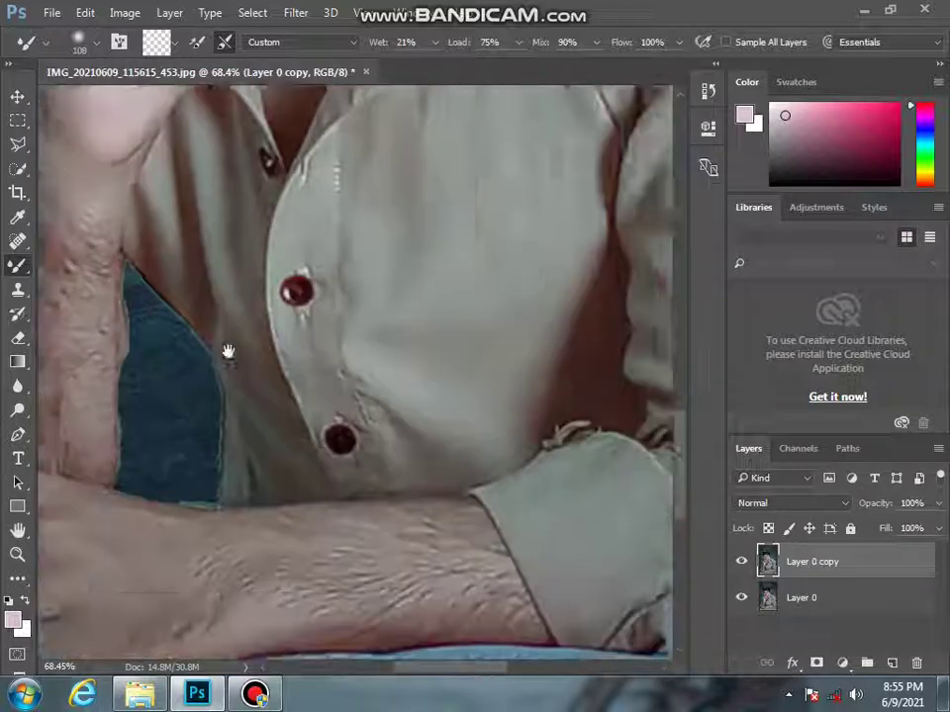
{"action": "scroll", "coordinate": [337, 367], "scroll_direction": "down", "scroll_amount": 3}
{"action": "left_click_drag", "start_coordinate": [337, 367], "coordinate": [359, 363]}
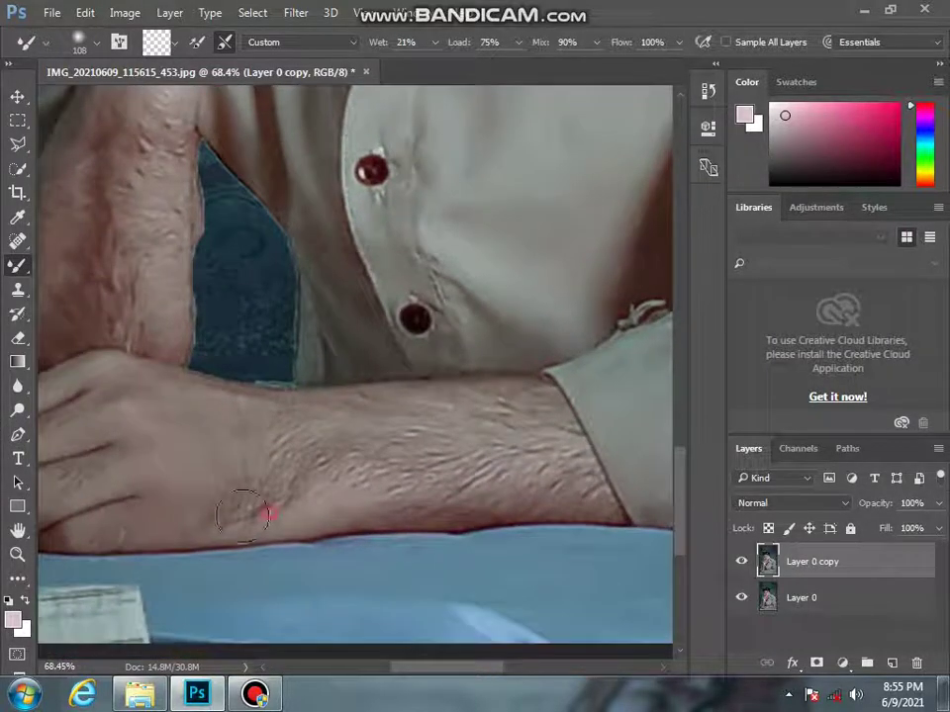
{"action": "left_click_drag", "start_coordinate": [118, 462], "coordinate": [218, 476]}
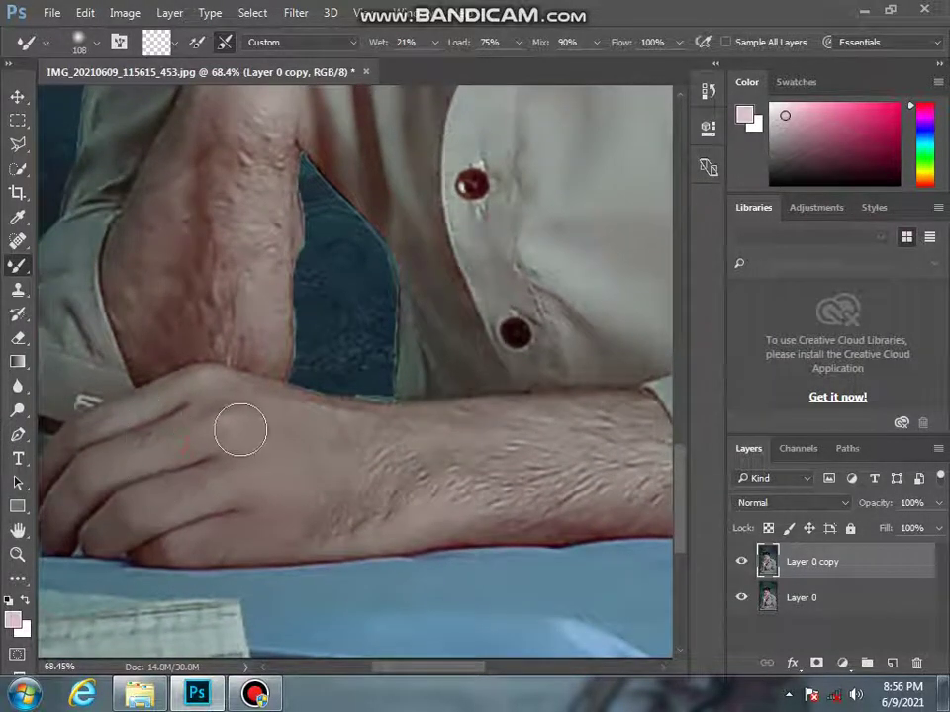
{"action": "scroll", "coordinate": [256, 431], "scroll_direction": "down", "scroll_amount": 1}
{"action": "scroll", "coordinate": [244, 428], "scroll_direction": "down", "scroll_amount": 3}
{"action": "scroll", "coordinate": [239, 422], "scroll_direction": "down", "scroll_amount": 3}
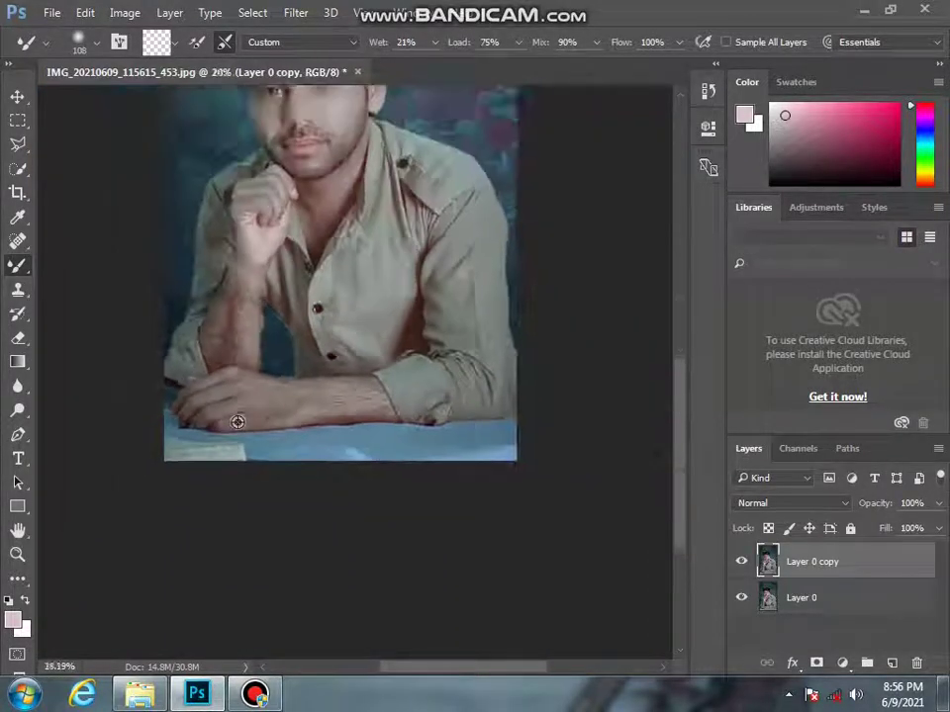
{"action": "scroll", "coordinate": [237, 423], "scroll_direction": "down", "scroll_amount": 1}
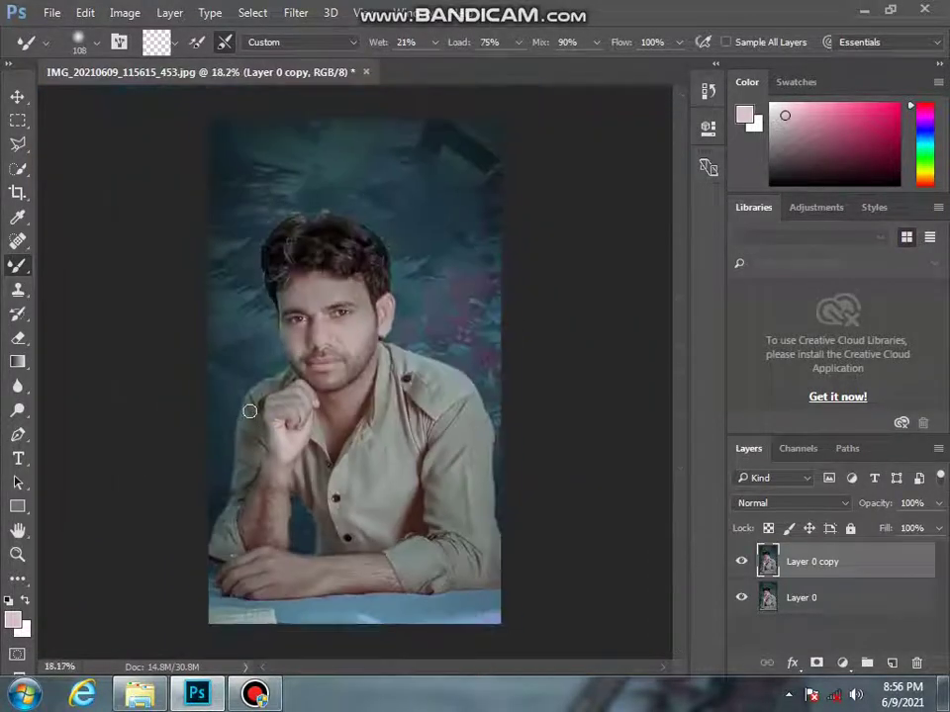
Step: Drag the Magic Effect bokeh image from the E: photo folder onto the portrait
{"action": "left_click", "coordinate": [158, 695]}
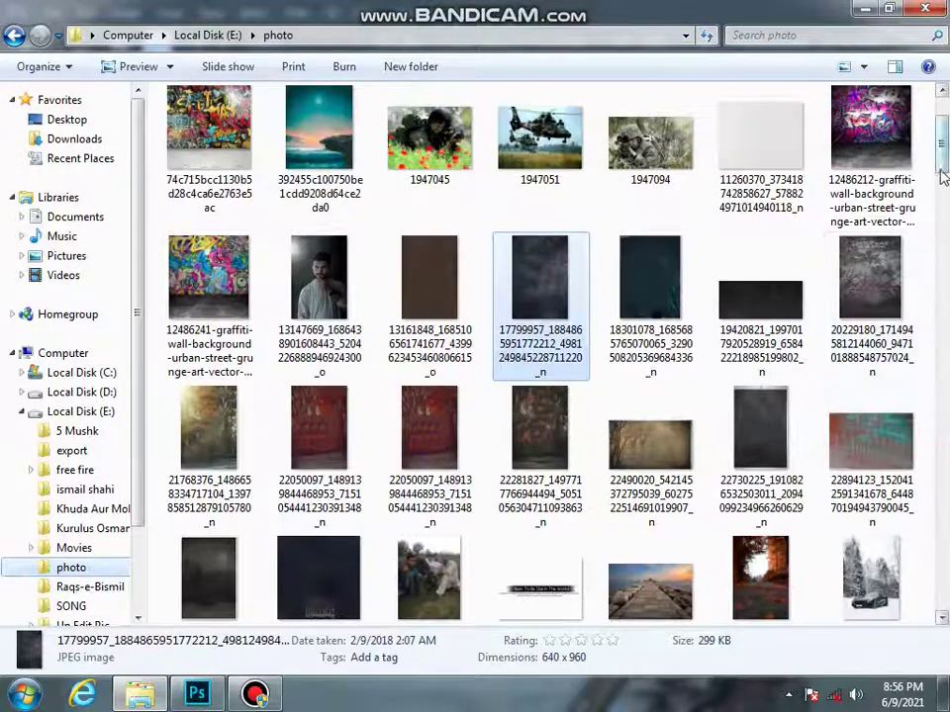
{"action": "left_click_drag", "start_coordinate": [943, 176], "coordinate": [945, 316]}
{"action": "scroll", "coordinate": [851, 168], "scroll_direction": "down", "scroll_amount": 1}
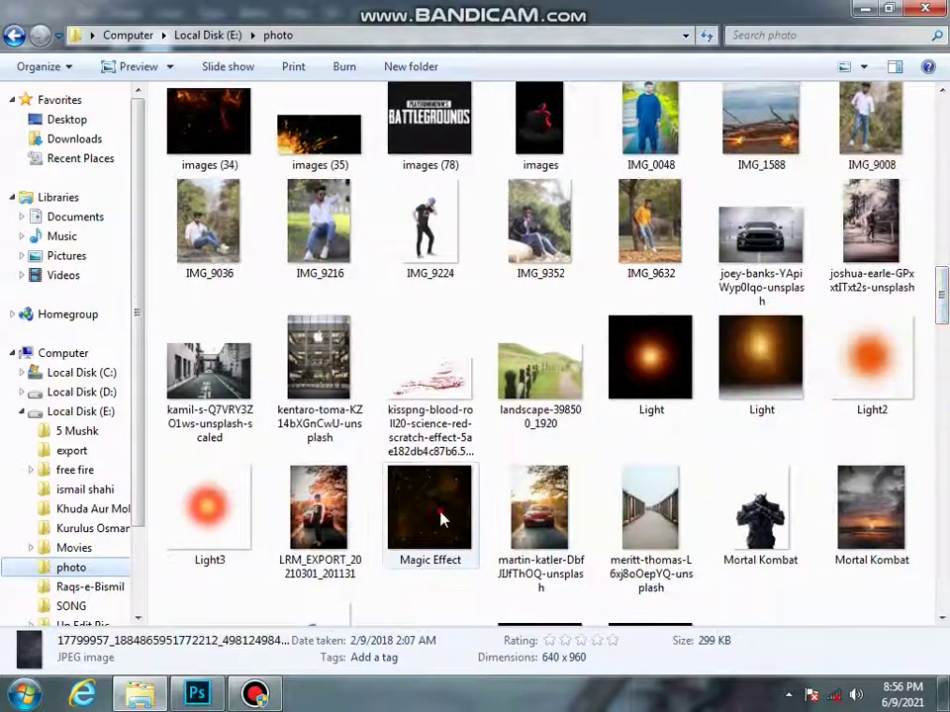
{"action": "left_click_drag", "start_coordinate": [440, 520], "coordinate": [475, 475]}
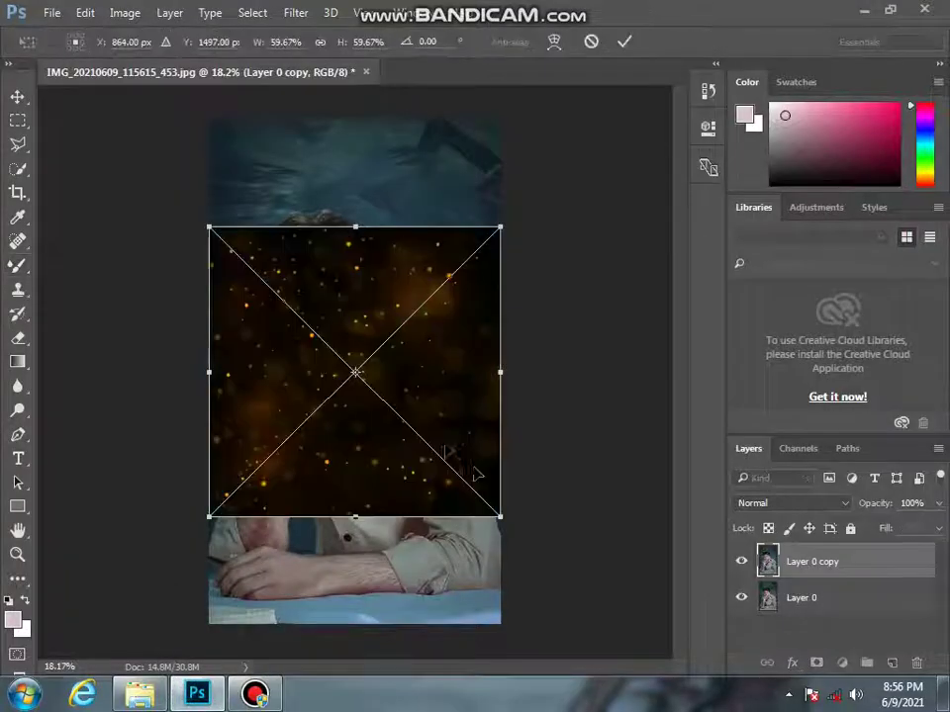
Step: Set the Magic Effect layer to Screen and transform it to cover the entire portrait
{"action": "left_click", "coordinate": [792, 503]}
{"action": "left_click", "coordinate": [764, 252]}
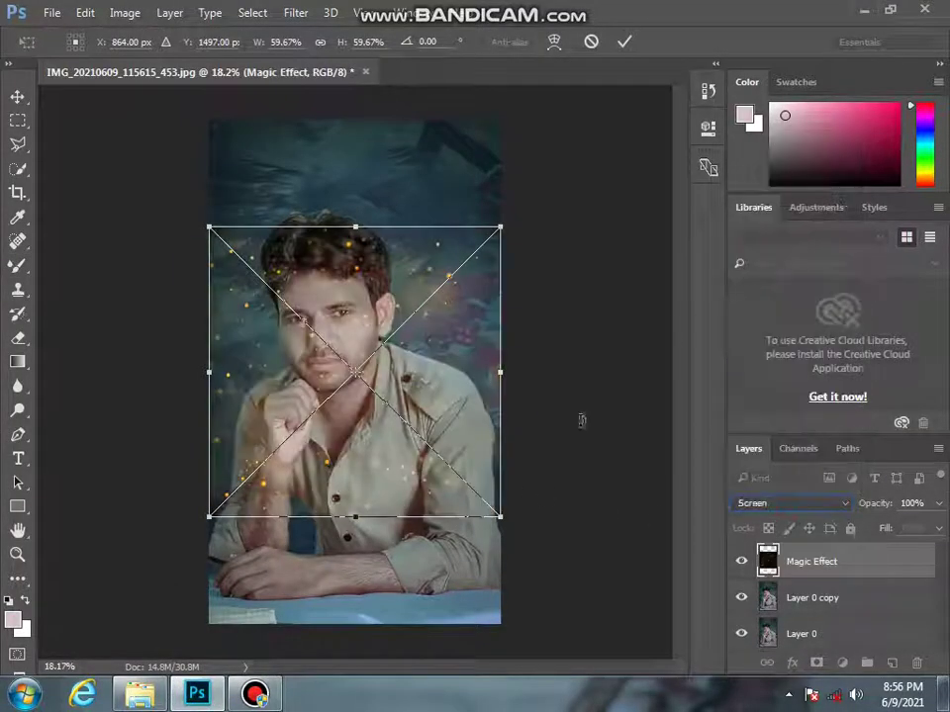
{"action": "left_click_drag", "start_coordinate": [501, 516], "coordinate": [568, 600]}
{"action": "left_click_drag", "start_coordinate": [466, 481], "coordinate": [411, 378]}
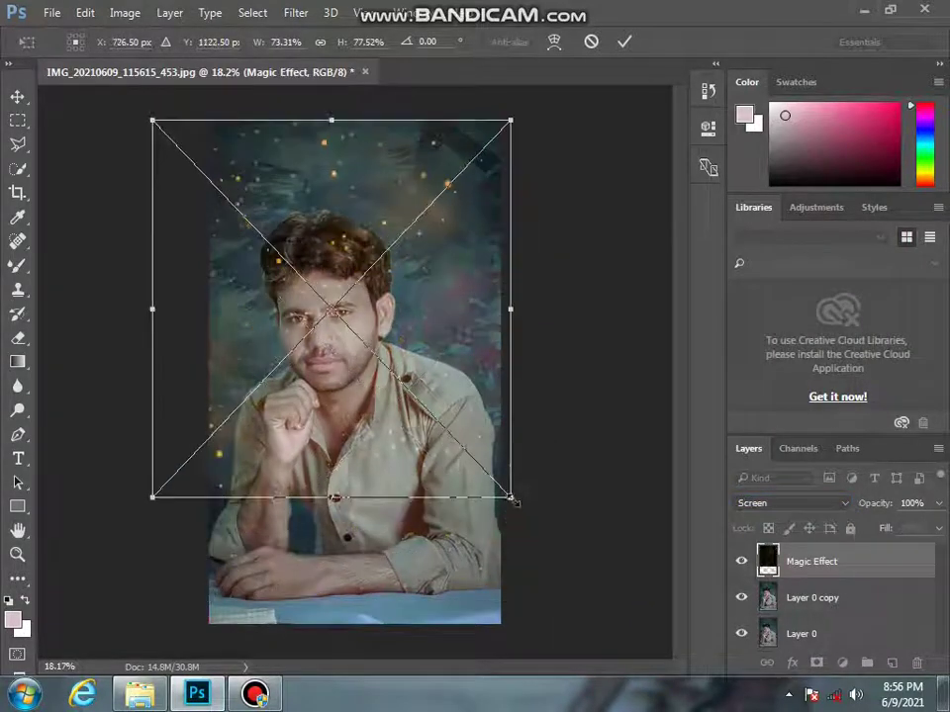
{"action": "mouse_move", "coordinate": [511, 504]}
{"action": "left_mouse_down"}
{"action": "mouse_move", "coordinate": [583, 625]}
{"action": "mouse_move", "coordinate": [492, 536]}
{"action": "left_mouse_up"}
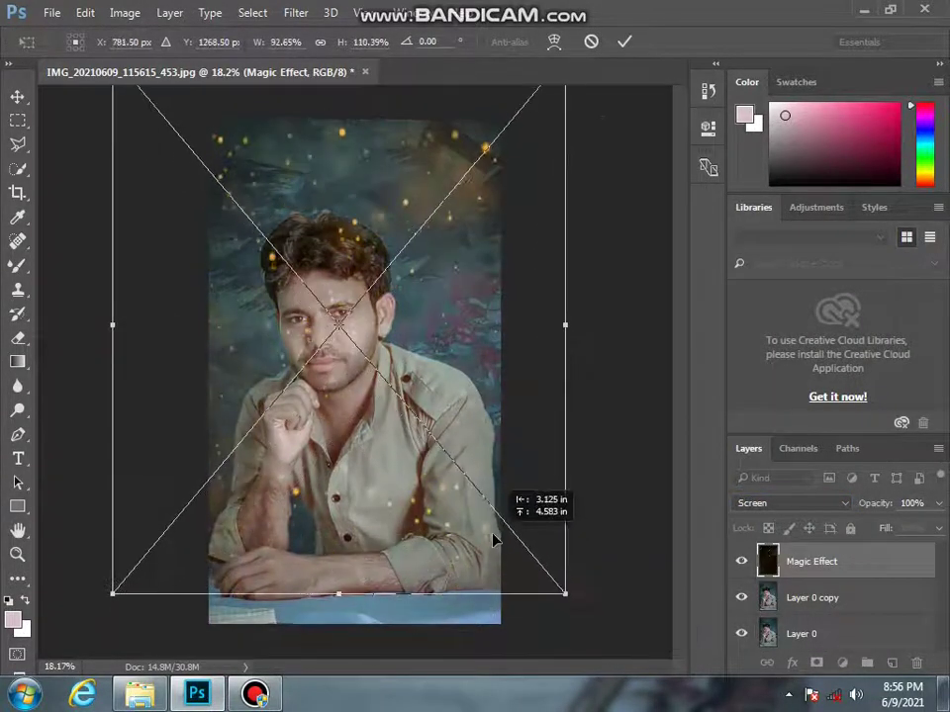
{"action": "left_click_drag", "start_coordinate": [562, 590], "coordinate": [588, 634]}
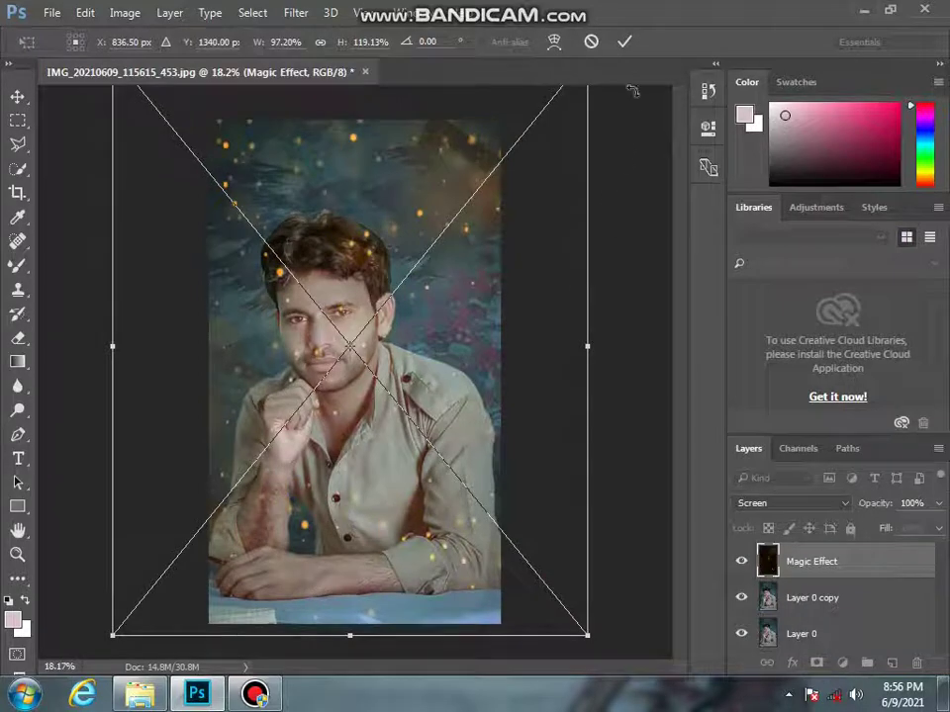
{"action": "left_click", "coordinate": [624, 41]}
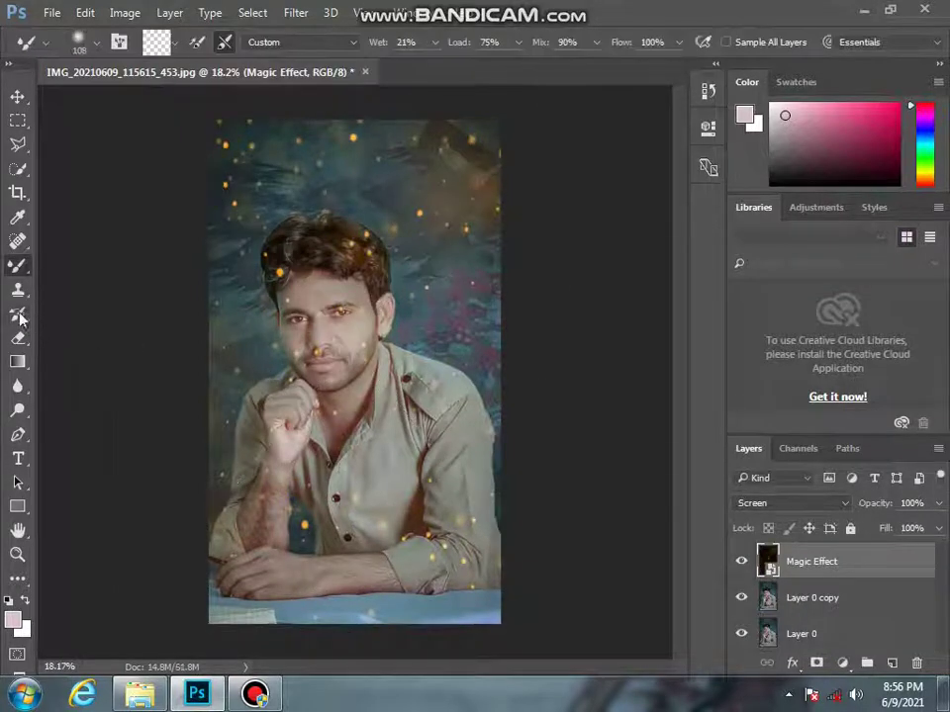
Step: Rasterize the Magic Effect layer and erase sparkles from the face with a 354 px eraser
{"action": "left_click", "coordinate": [18, 338]}
{"action": "left_click", "coordinate": [227, 328]}
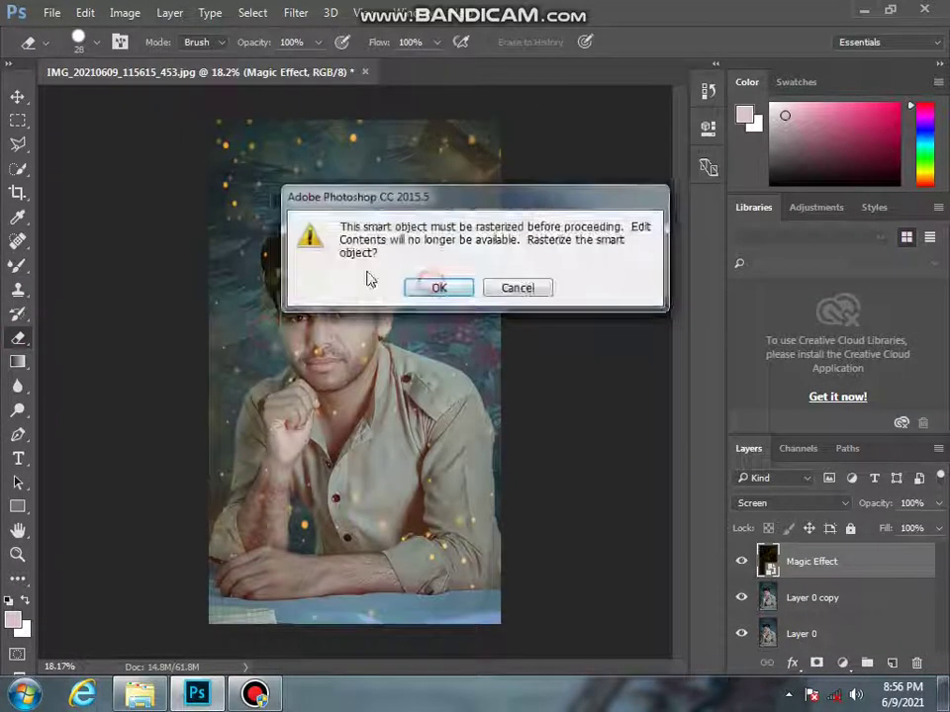
{"action": "right_click", "coordinate": [366, 265]}
{"action": "left_click_drag", "start_coordinate": [483, 301], "coordinate": [494, 301]}
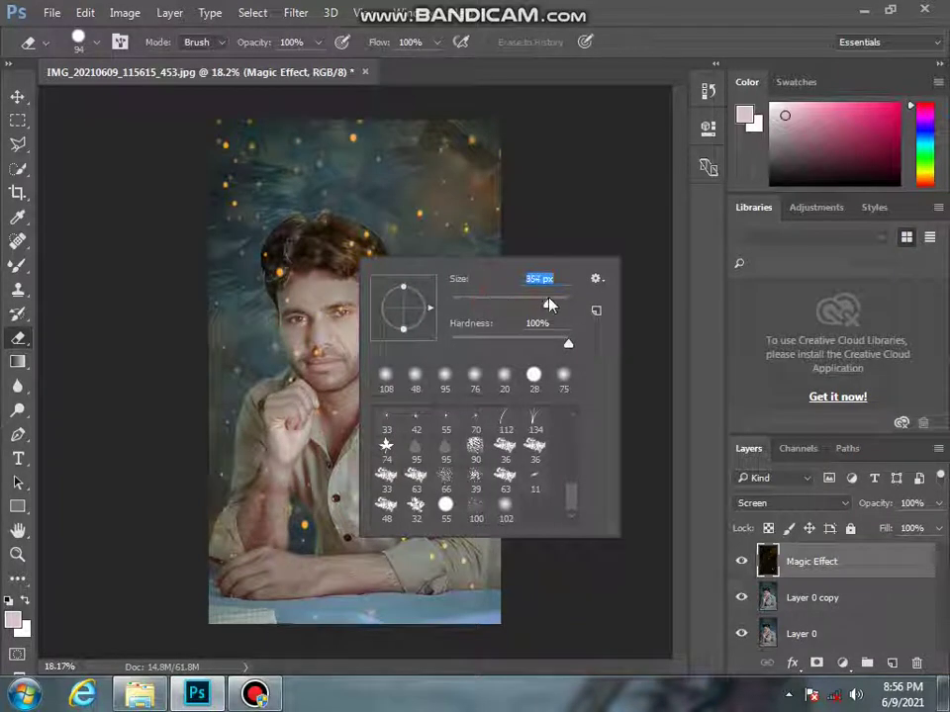
{"action": "key", "text": "Return"}
{"action": "left_click_drag", "start_coordinate": [326, 297], "coordinate": [271, 262]}
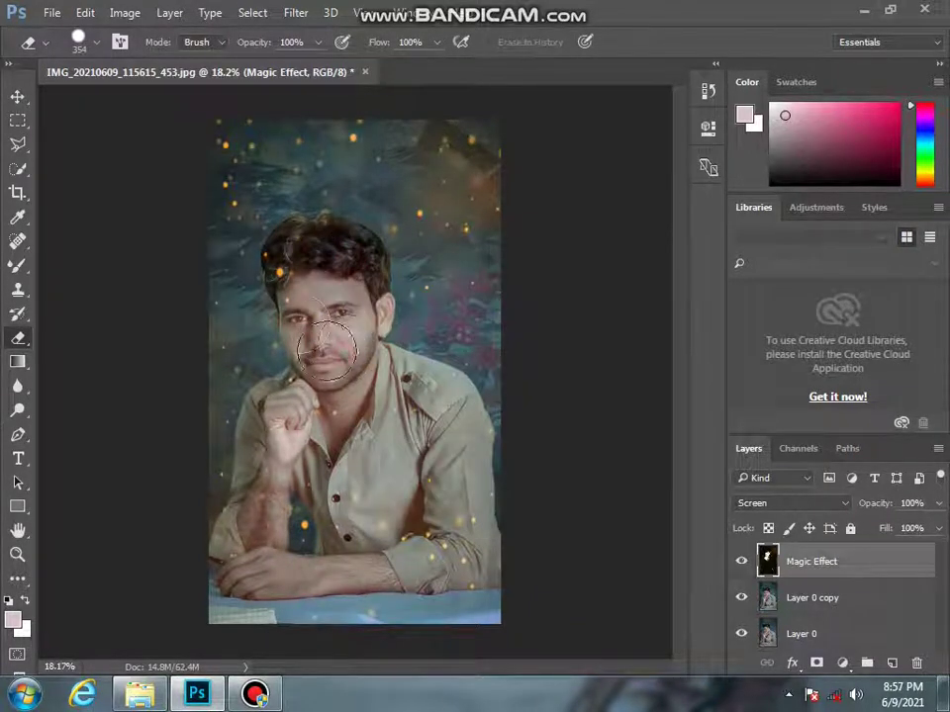
{"action": "mouse_move", "coordinate": [326, 347]}
{"action": "left_mouse_down"}
{"action": "mouse_move", "coordinate": [307, 308]}
{"action": "mouse_move", "coordinate": [324, 363]}
{"action": "mouse_move", "coordinate": [317, 302]}
{"action": "left_mouse_up"}
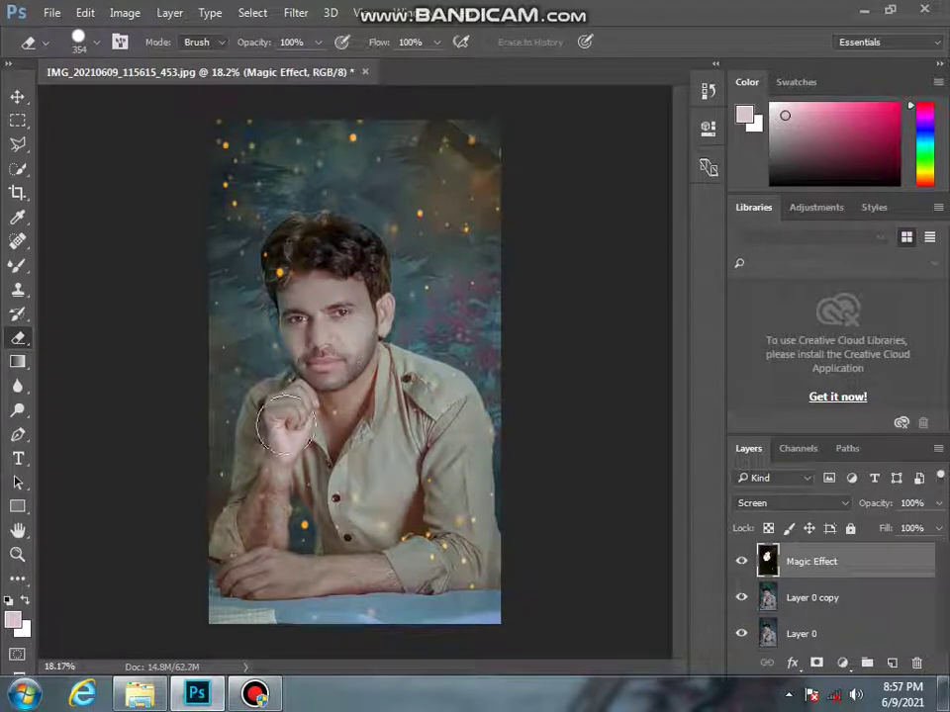
Step: Erase the sparkles from the hand and forearm, then merge visible layers into one
{"action": "mouse_move", "coordinate": [265, 562]}
{"action": "left_mouse_down"}
{"action": "mouse_move", "coordinate": [267, 545]}
{"action": "mouse_move", "coordinate": [255, 560]}
{"action": "left_mouse_up"}
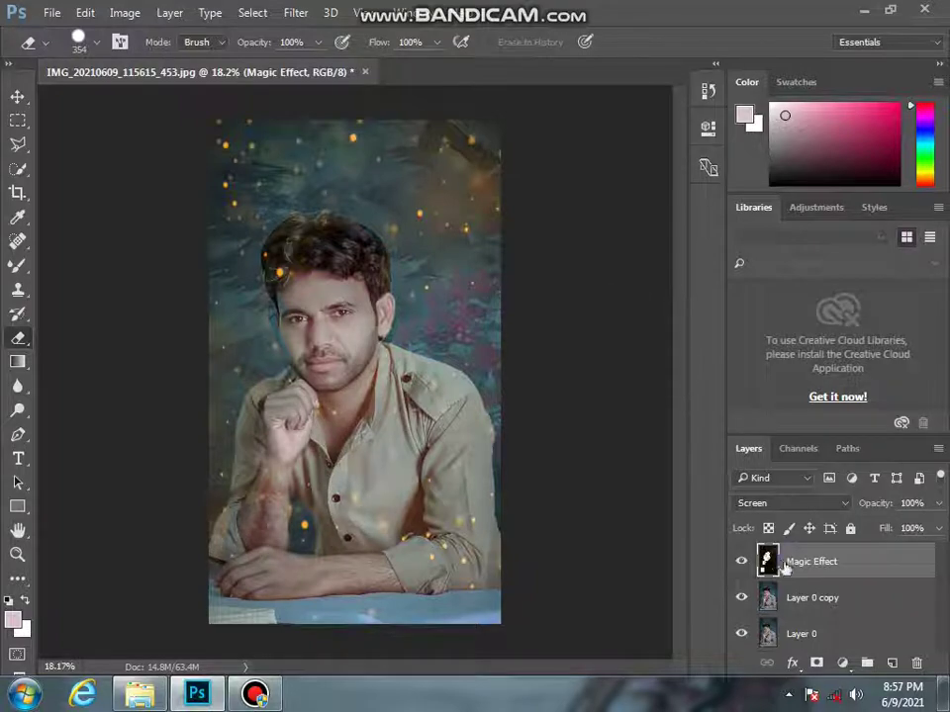
{"action": "right_click", "coordinate": [787, 561]}
{"action": "left_click", "coordinate": [472, 636]}
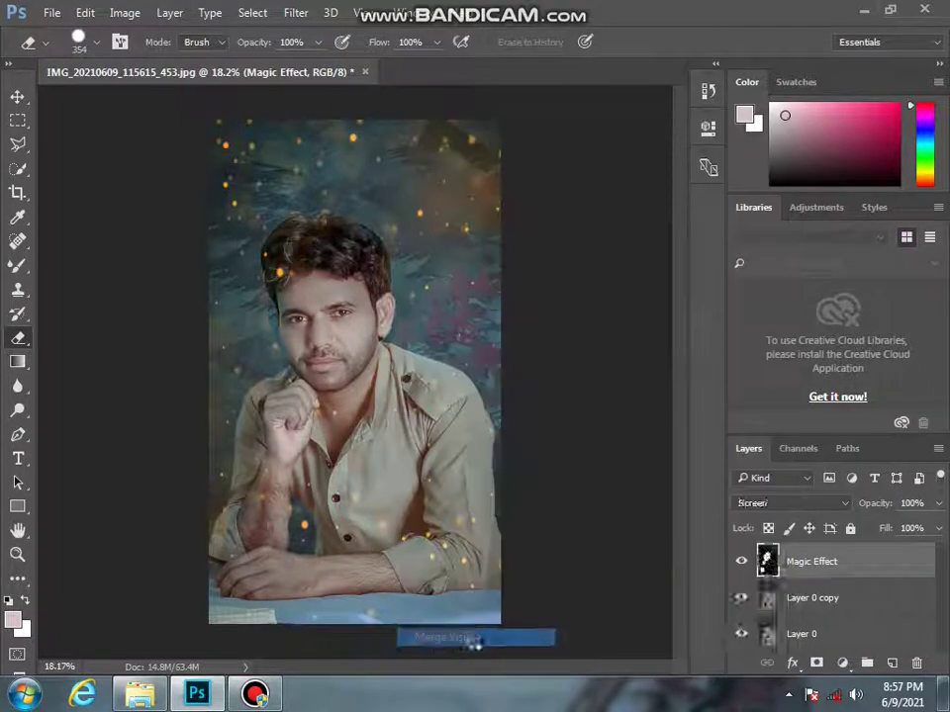
Step: Drag the light-streak PNG from Explorer onto the canvas and place it at the bottom-left
{"action": "left_click", "coordinate": [187, 699]}
{"action": "mouse_move", "coordinate": [540, 544]}
{"action": "left_mouse_down"}
{"action": "mouse_move", "coordinate": [254, 615]}
{"action": "mouse_move", "coordinate": [274, 604]}
{"action": "left_mouse_up"}
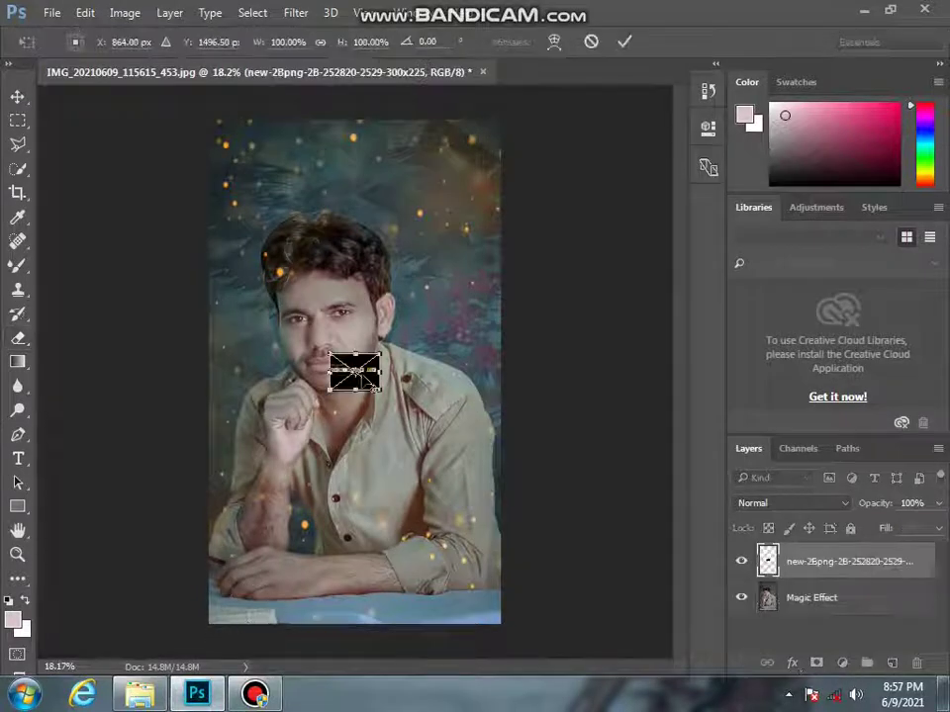
{"action": "mouse_move", "coordinate": [371, 382]}
{"action": "left_mouse_down"}
{"action": "mouse_move", "coordinate": [281, 610]}
{"action": "mouse_move", "coordinate": [318, 622]}
{"action": "left_mouse_up"}
Step: Blend the light-streak layer in Screen mode, after briefly trying Lighter Color
{"action": "left_click", "coordinate": [738, 502]}
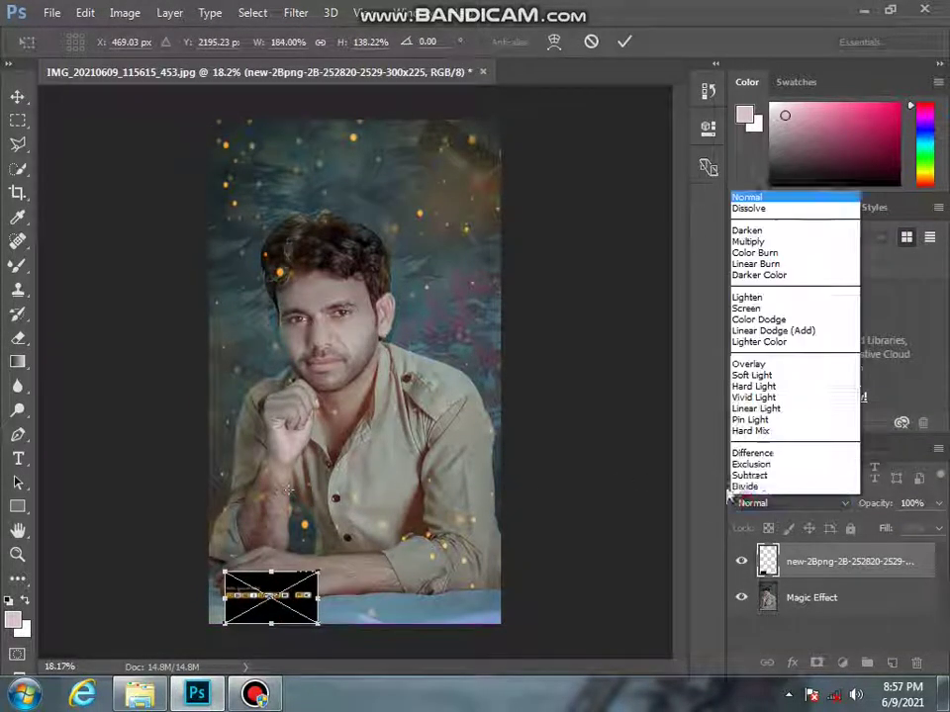
{"action": "left_click", "coordinate": [757, 253]}
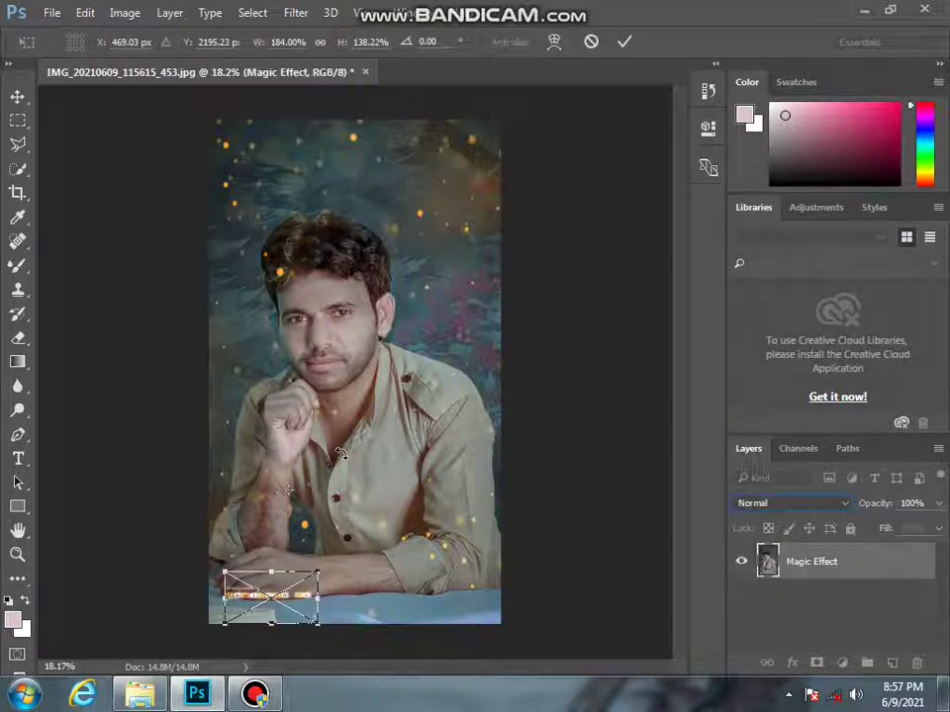
{"action": "key", "text": "shift+plus"}
{"action": "key", "text": "shift+plus"}
{"action": "key", "text": "shift+plus"}
{"action": "left_click", "coordinate": [798, 504]}
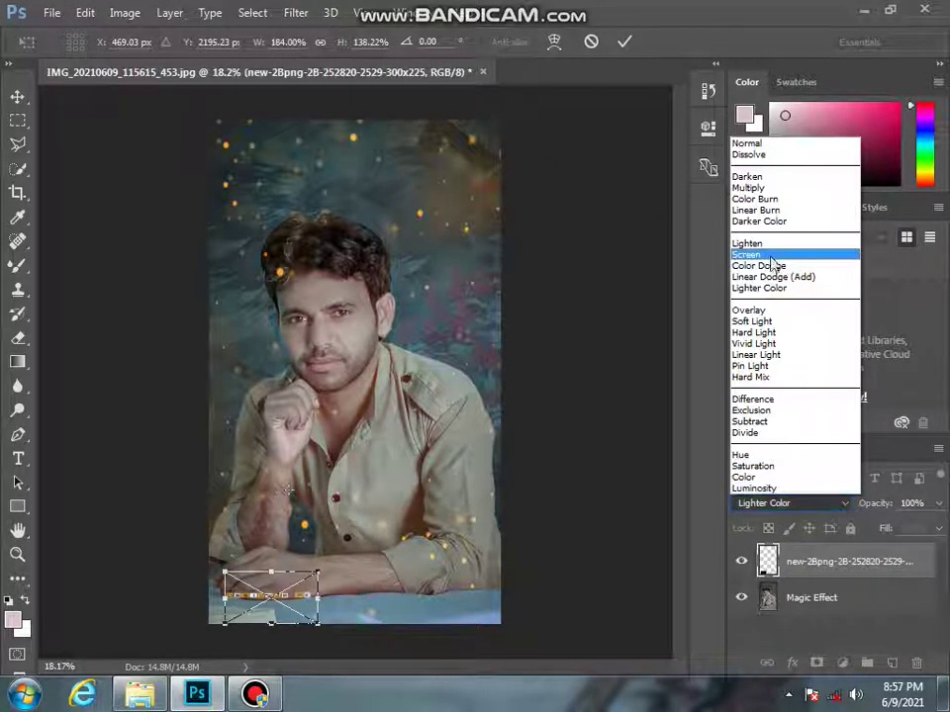